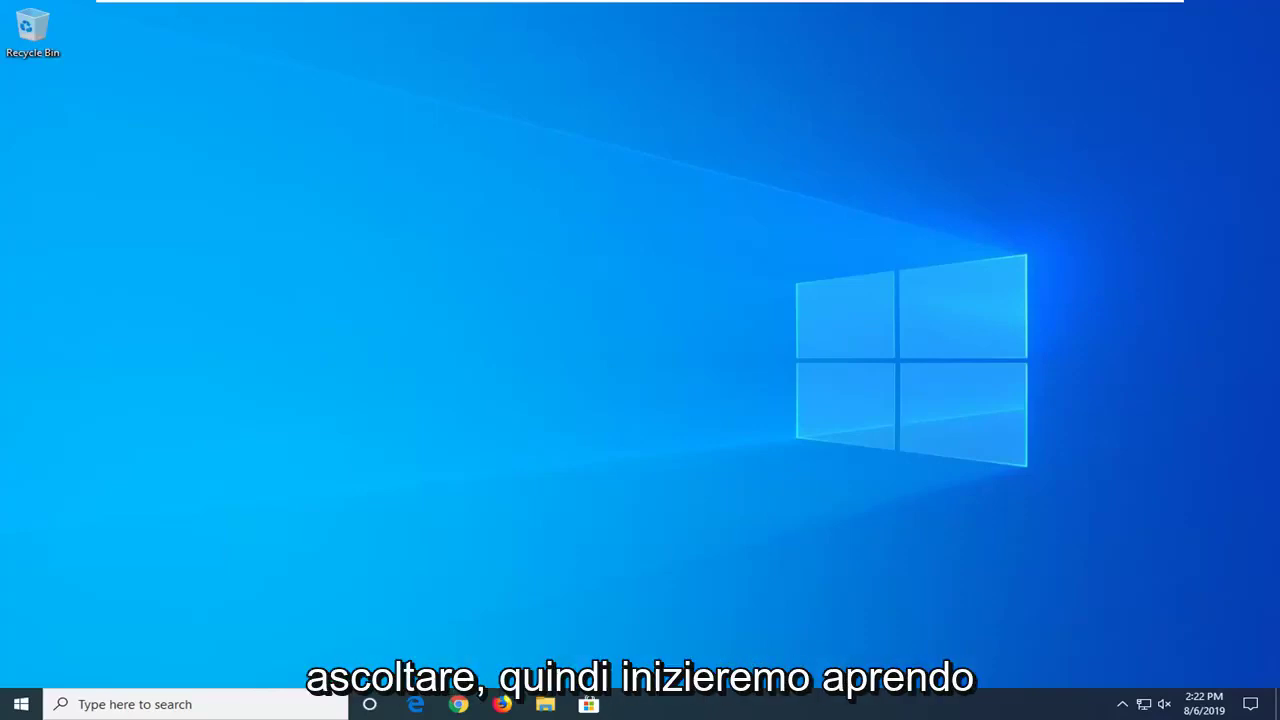
Launch the Local Group Policy Editor from a Start menu search for 'group policy'.
left_click(20, 705)
type("group")
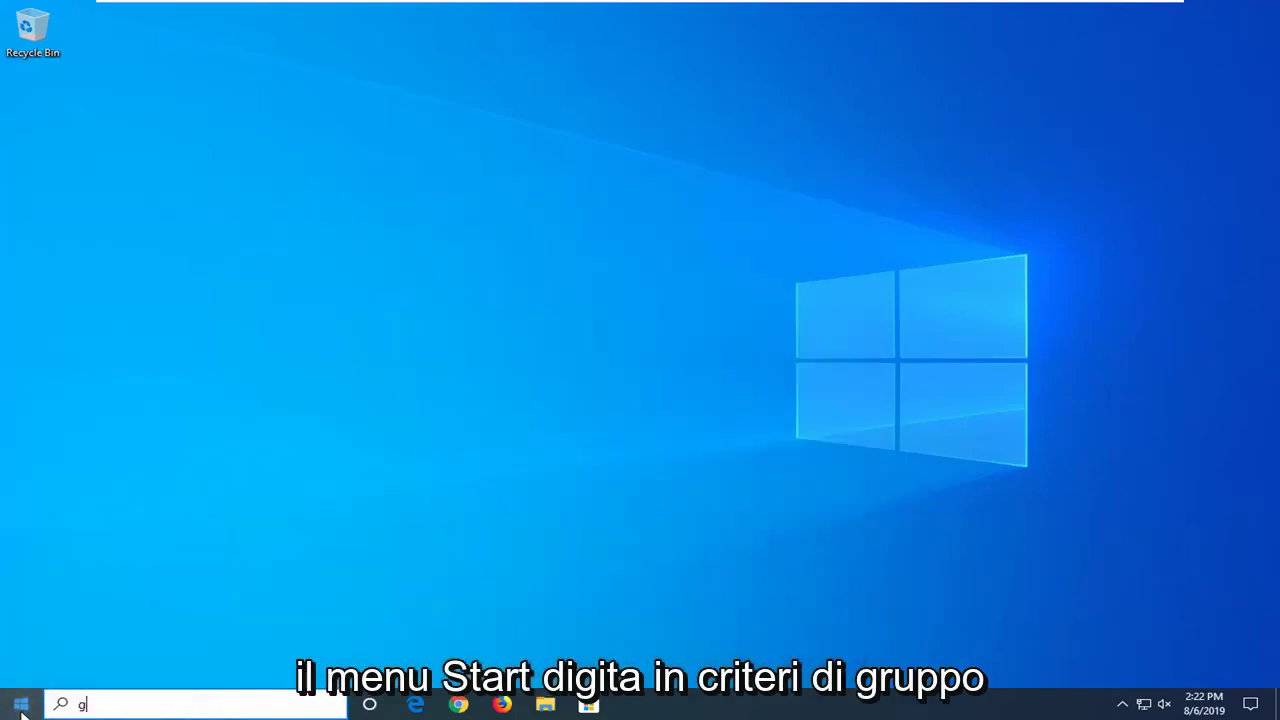
type(" policy")
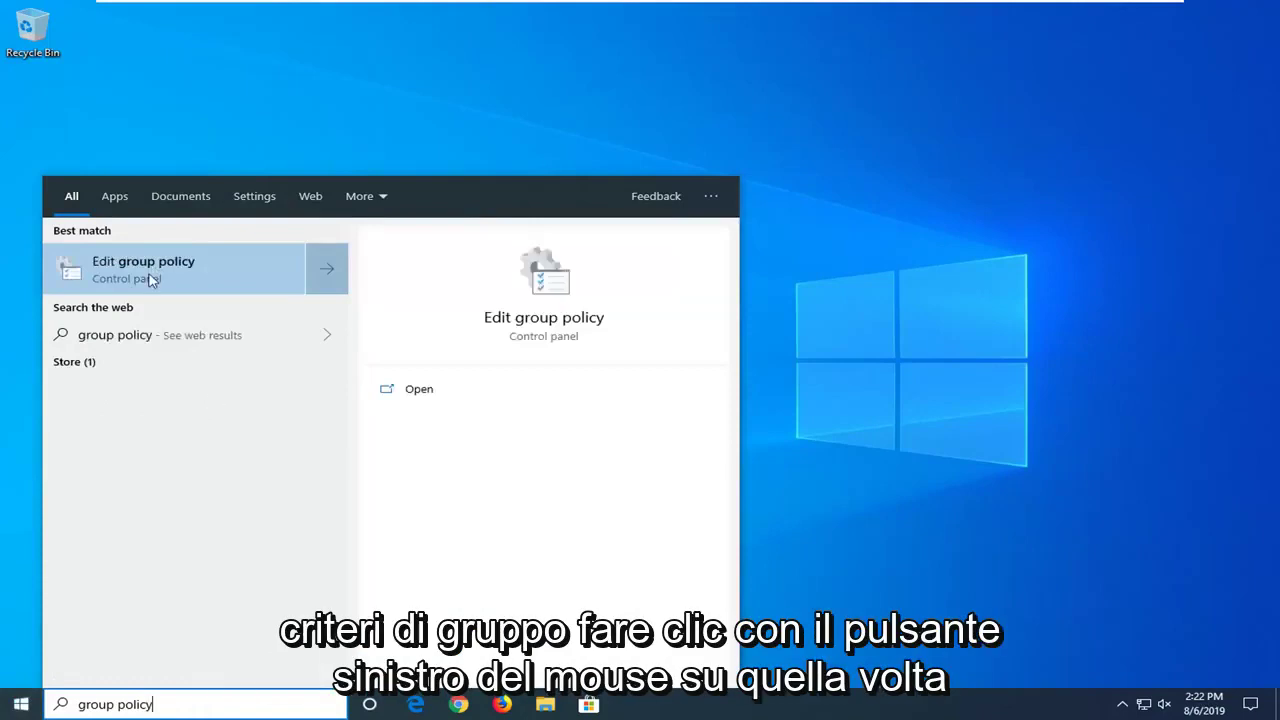
left_click(150, 276)
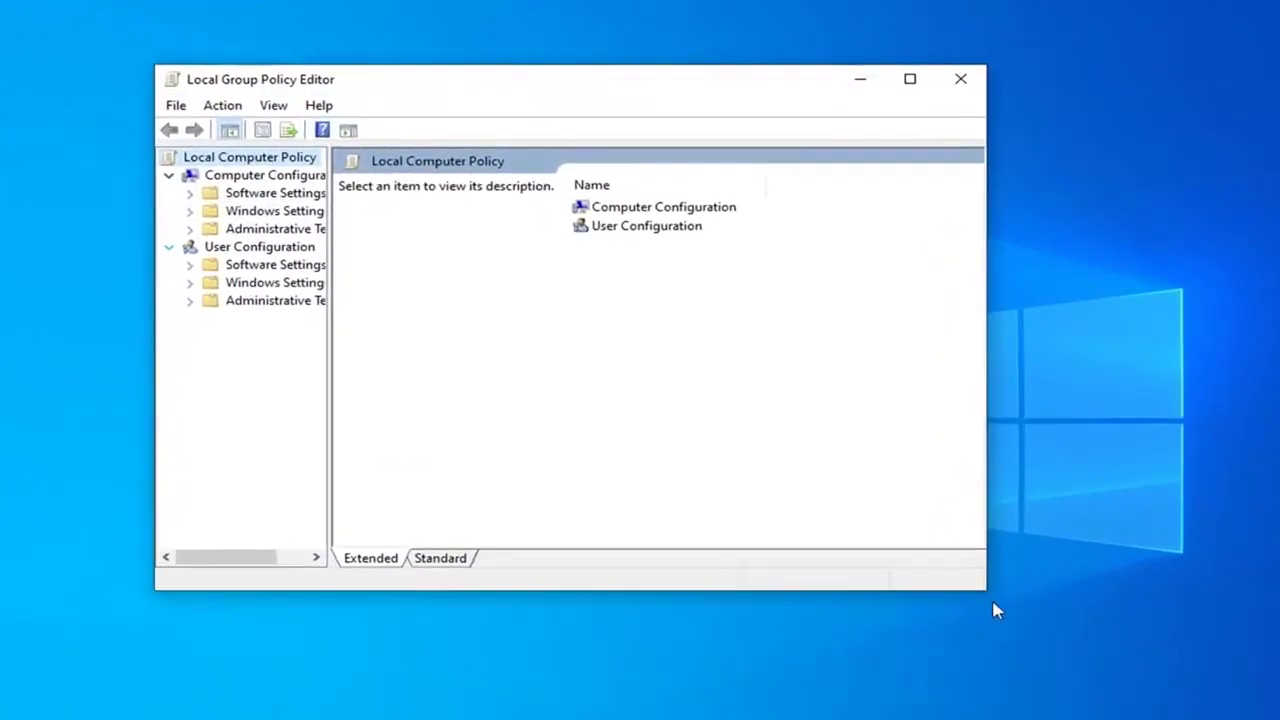
Enlarge the editor and open Computer Configuration > Administrative Templates > Windows Components > Store.
left_click_drag(987, 593, 1148, 669)
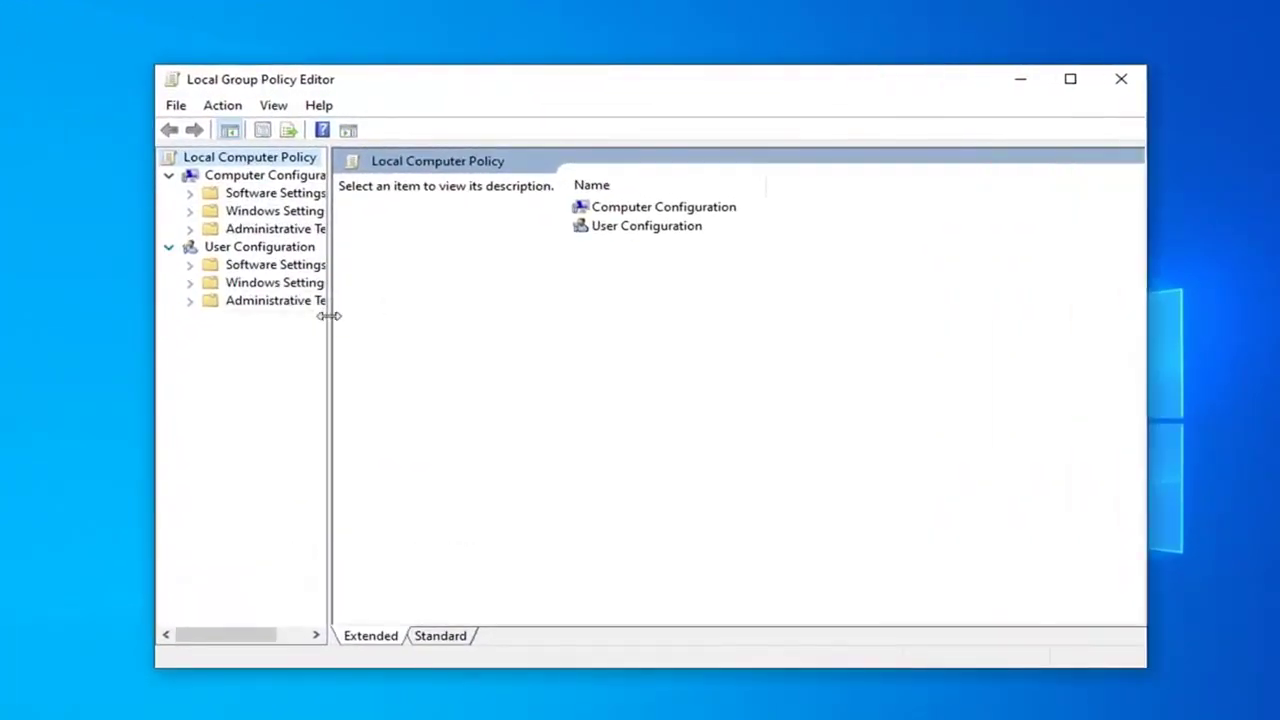
left_click_drag(329, 314, 428, 320)
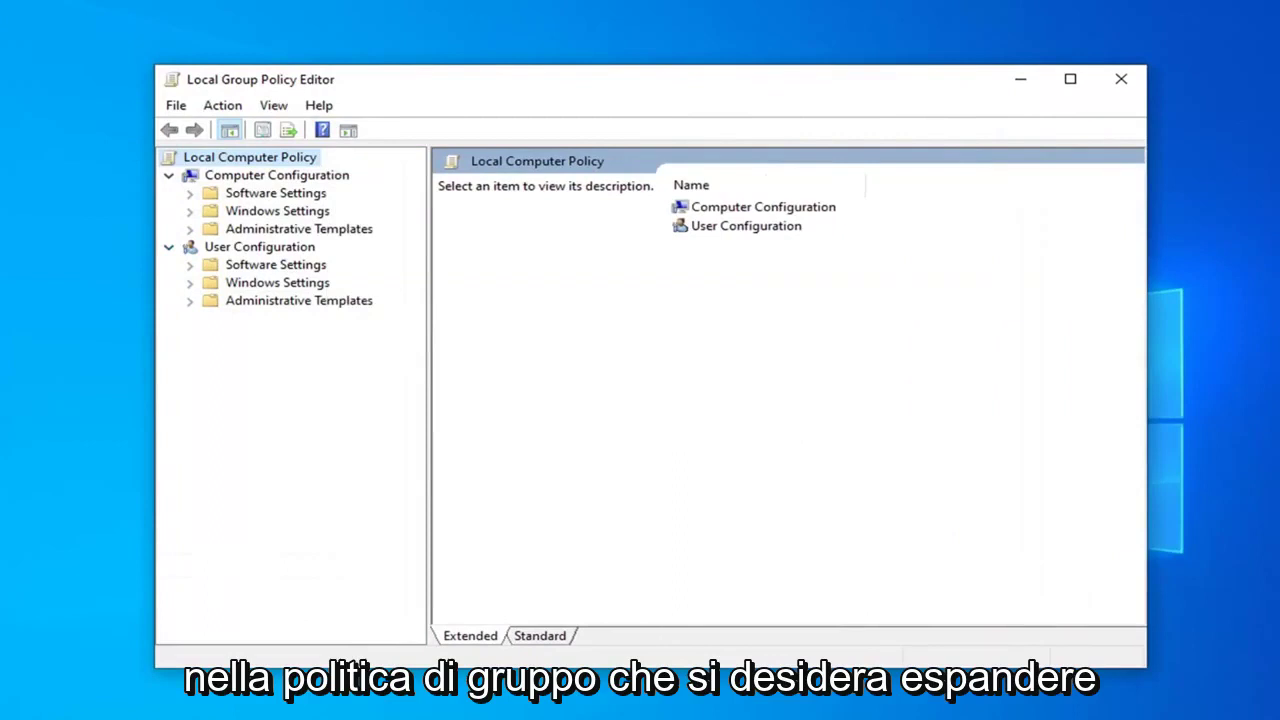
left_click(264, 178)
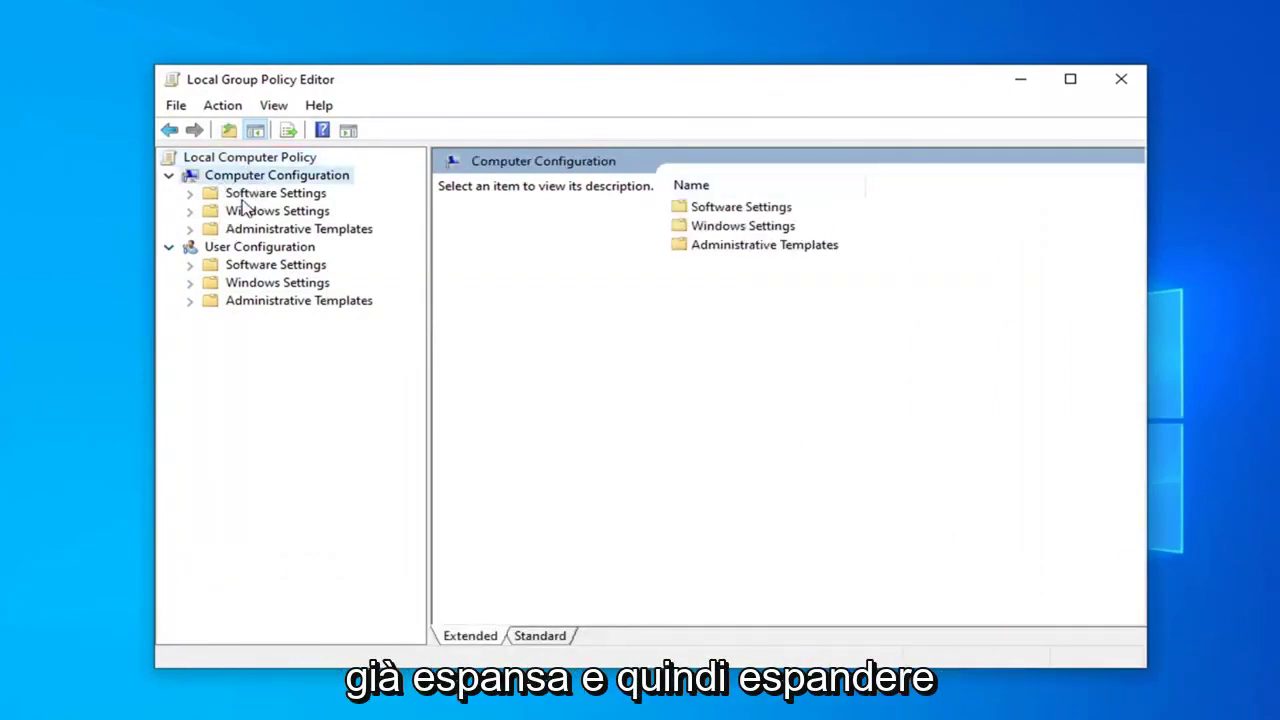
left_click(246, 229)
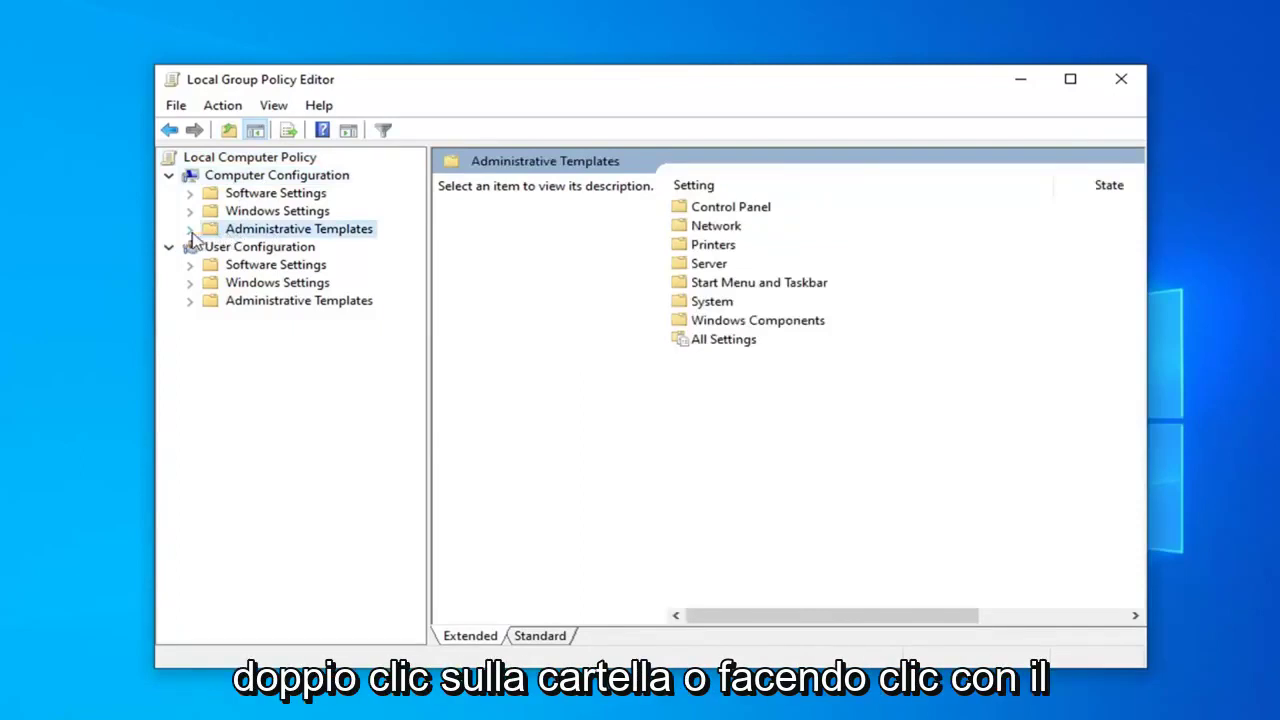
left_click(190, 230)
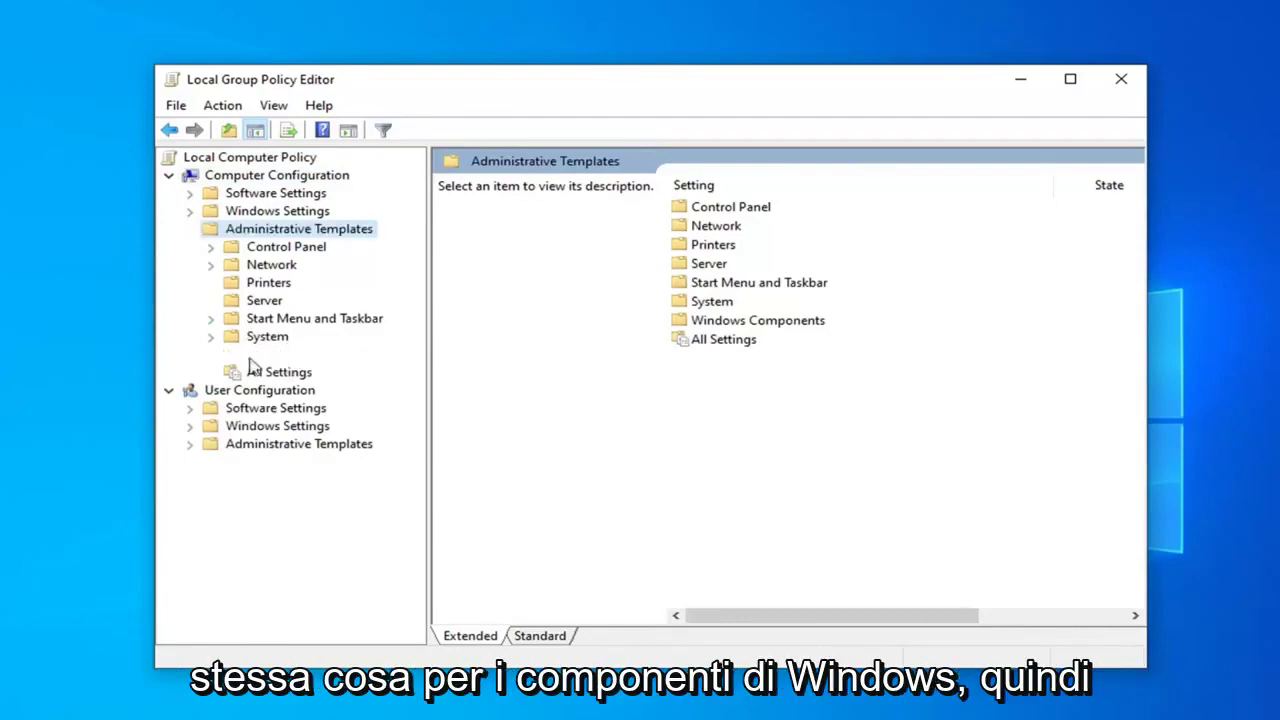
left_click(252, 355)
left_click(213, 356)
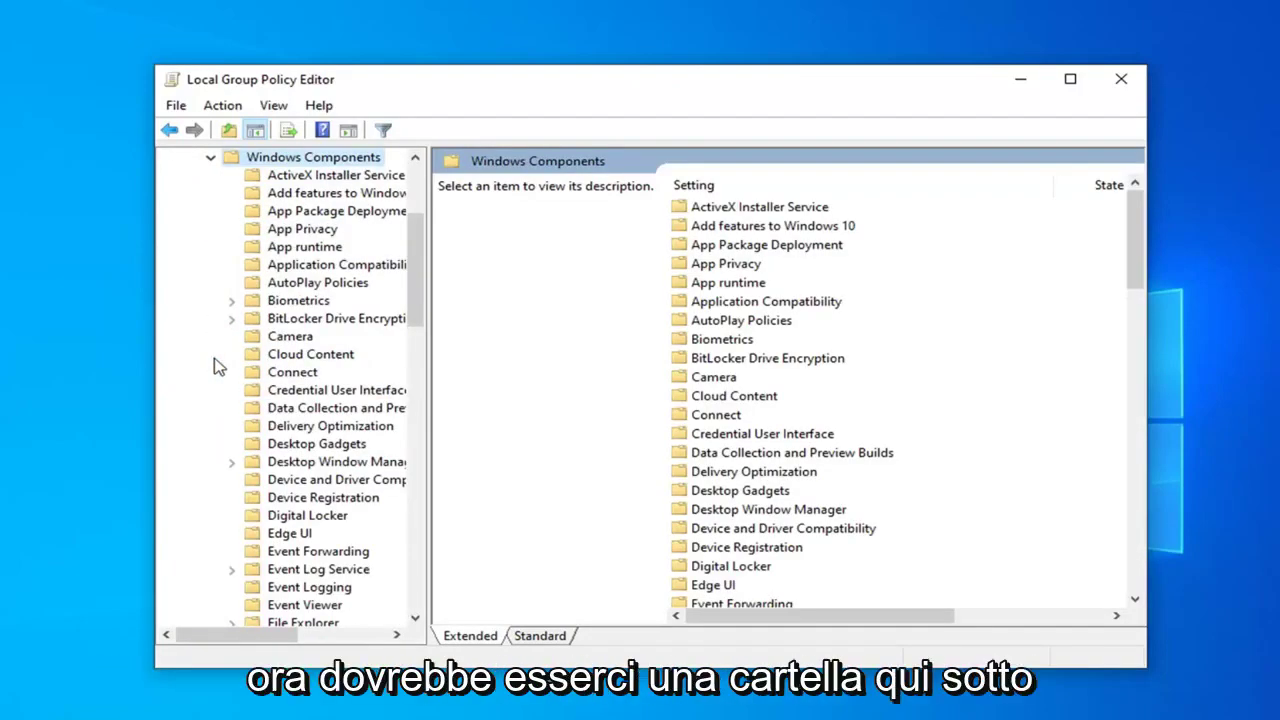
scroll(285, 362, "down", 5)
scroll(285, 362, "down", 7)
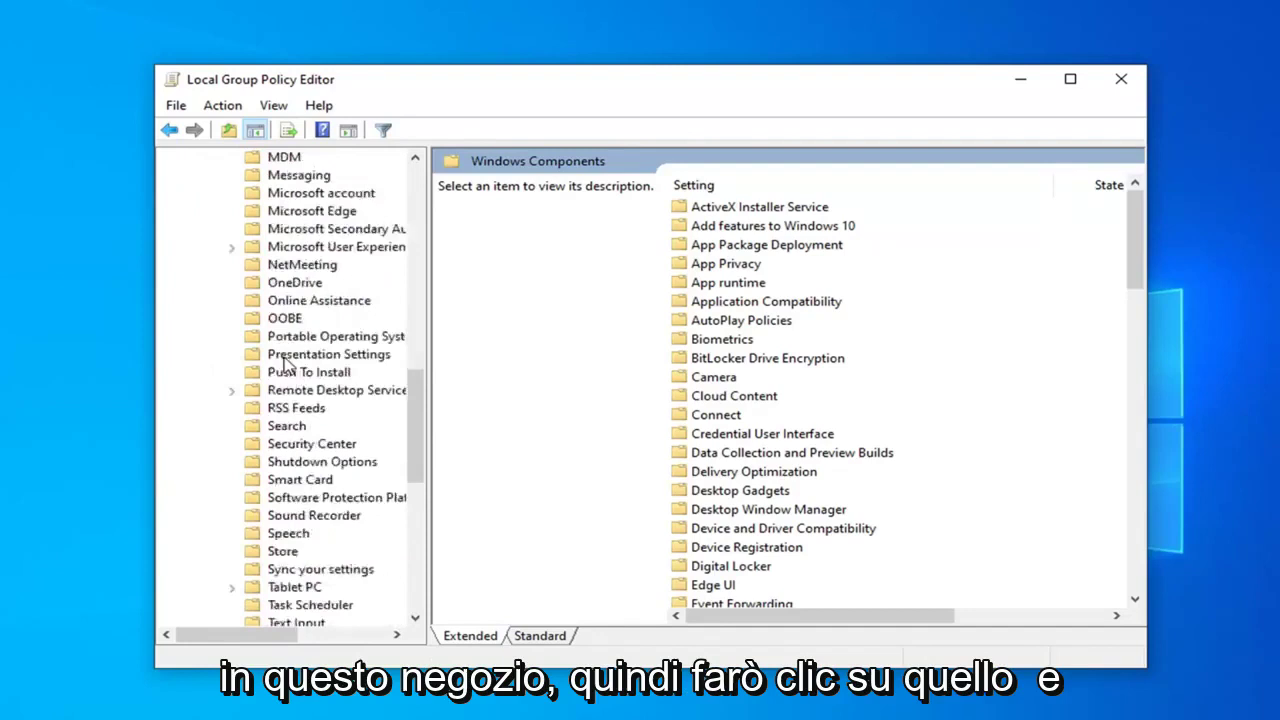
scroll(280, 420, "down", 1)
left_click(275, 500)
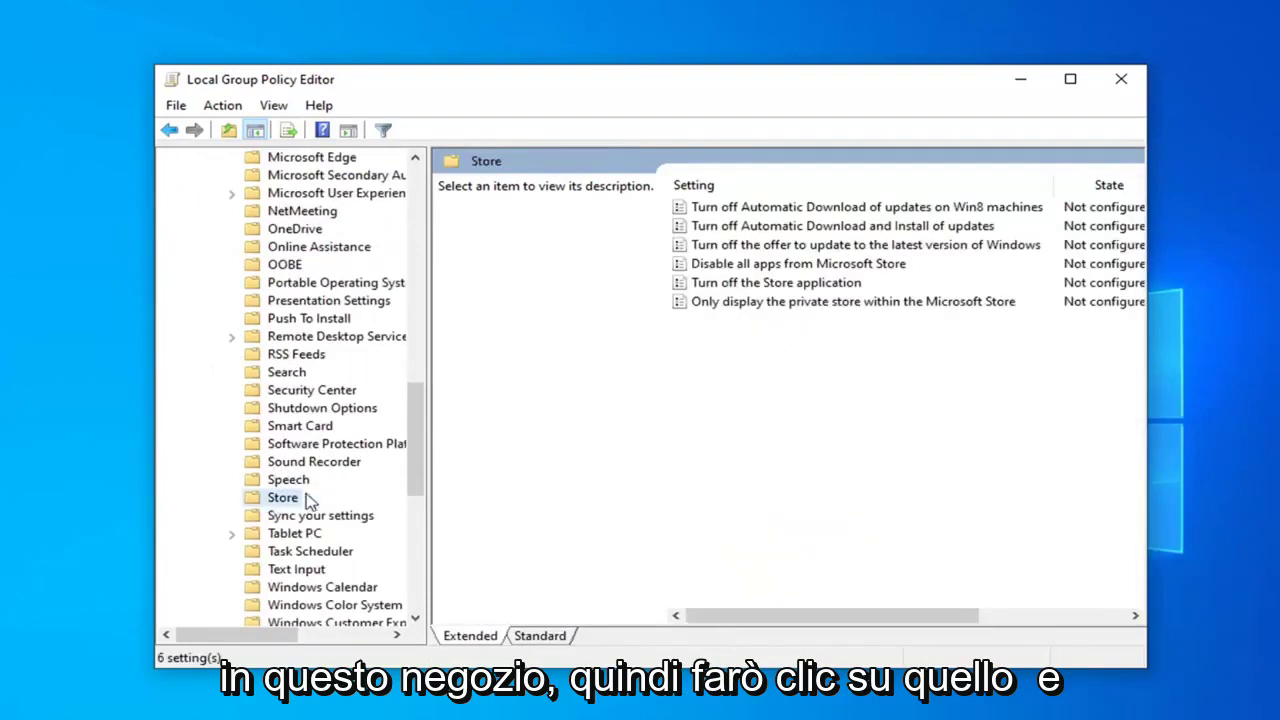
Set 'Turn off the Store application' to Enabled and close the Group Policy Editor.
double_click(718, 284)
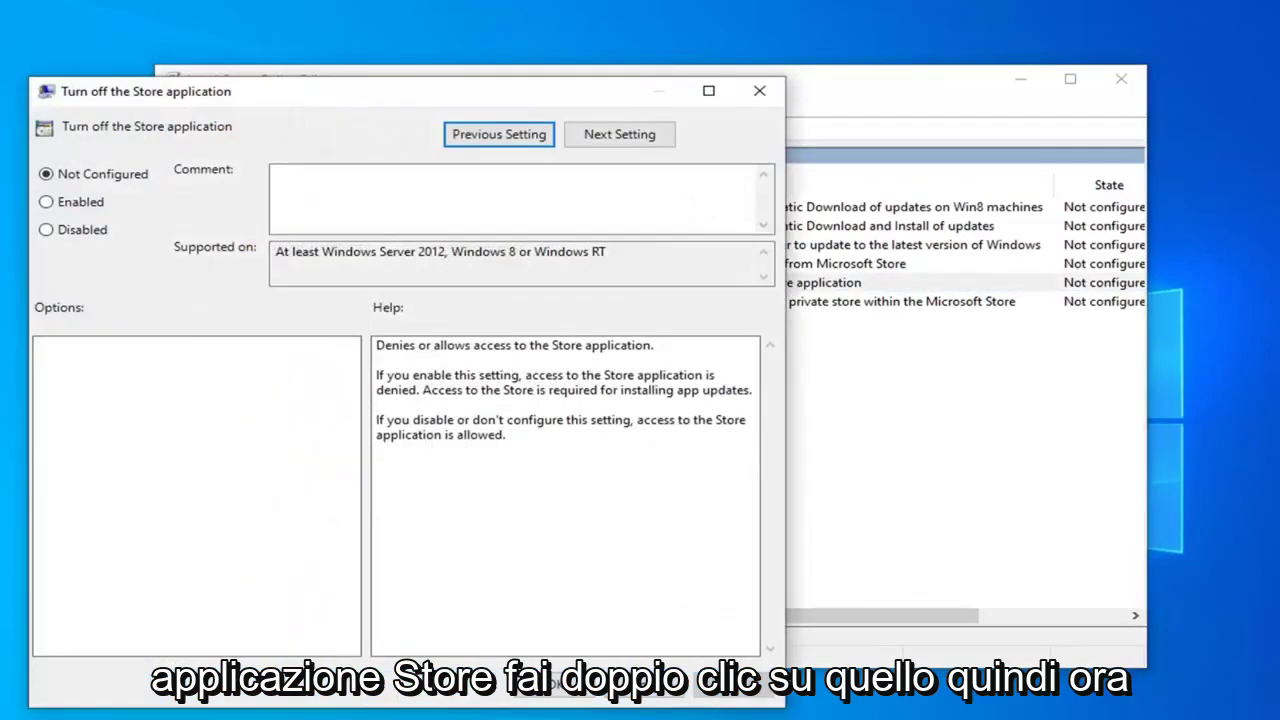
left_click_drag(530, 98, 793, 66)
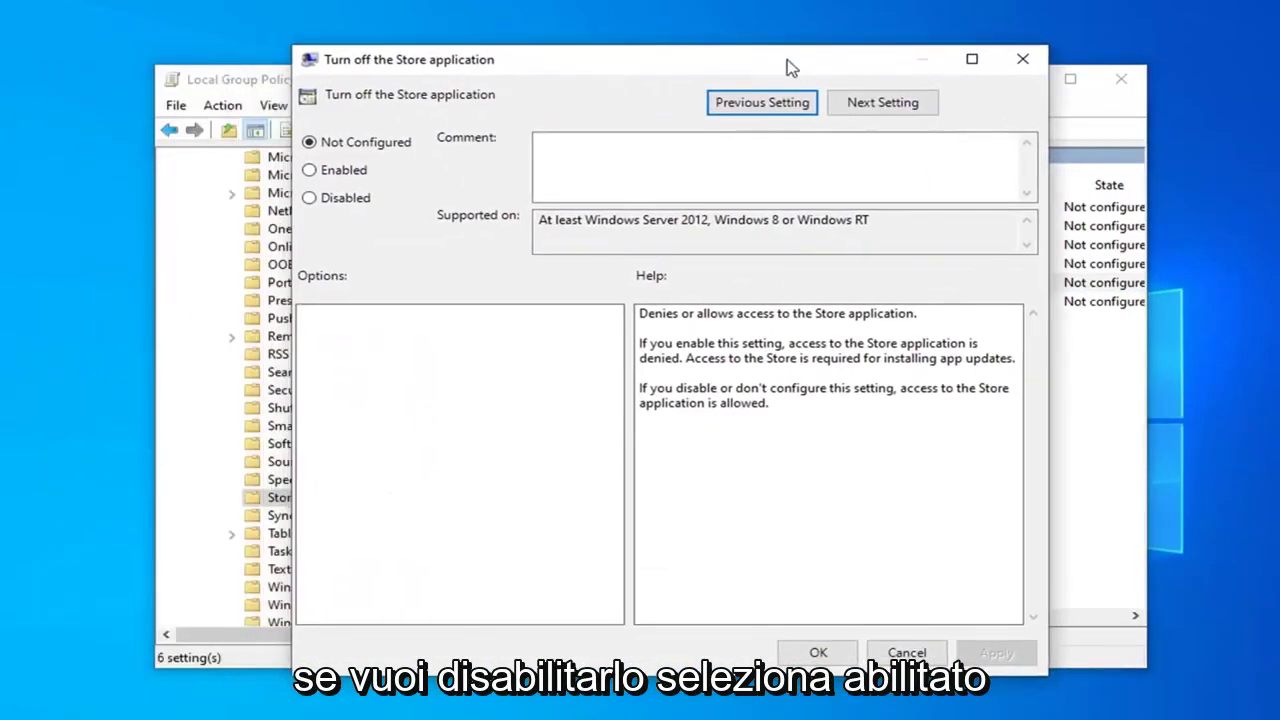
left_click(330, 172)
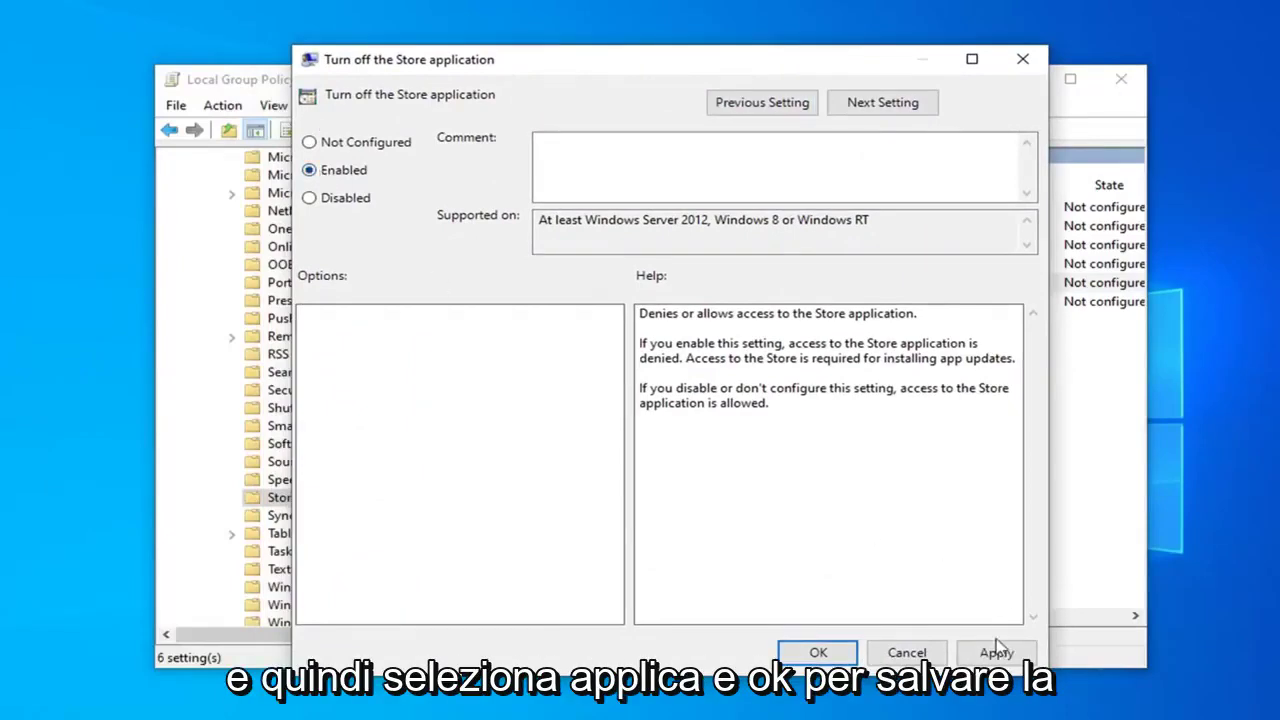
left_click(997, 653)
left_click(820, 655)
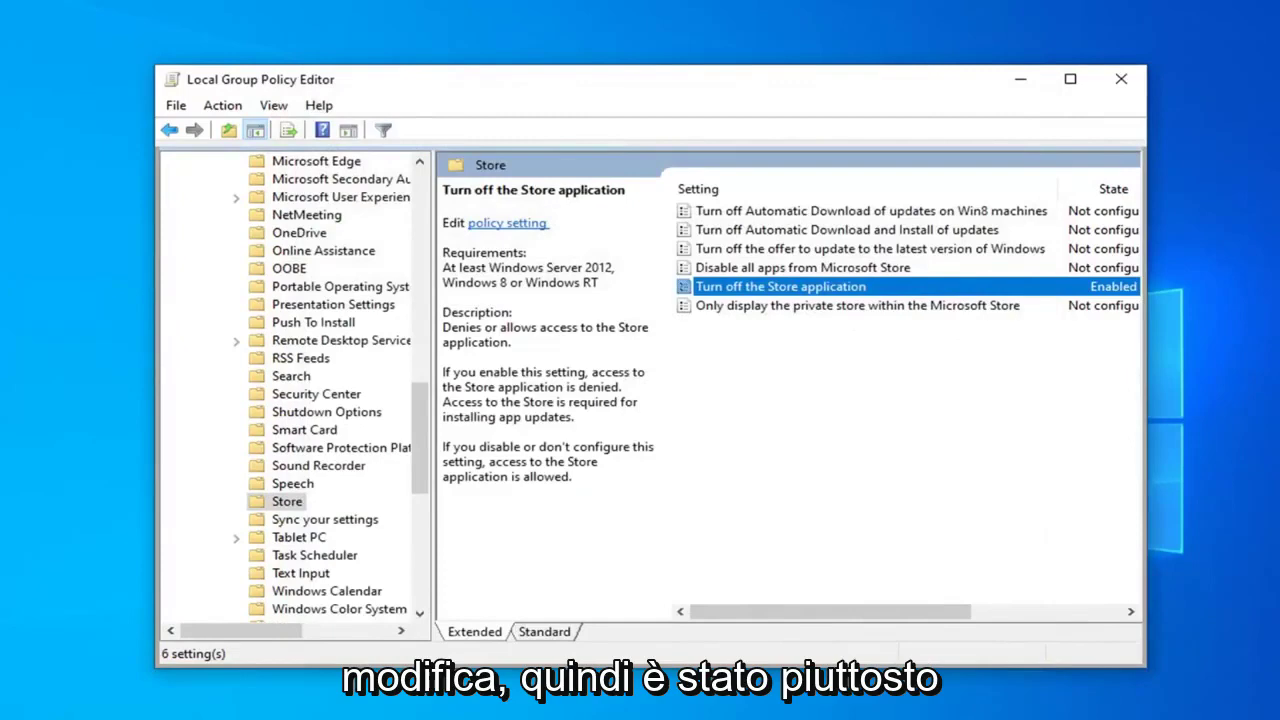
left_click(1122, 90)
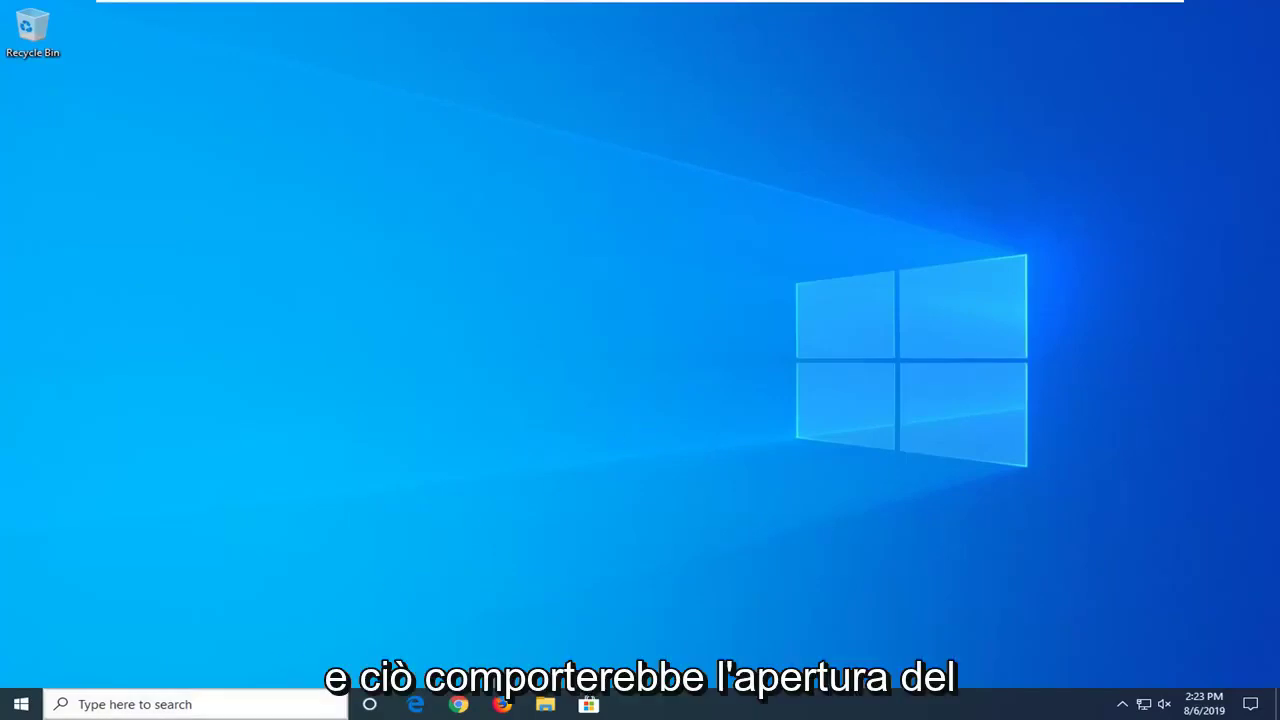
Run Registry Editor as administrator from a 'regedit' Start search, approving the UAC prompt.
left_click(20, 708)
type("regedi")
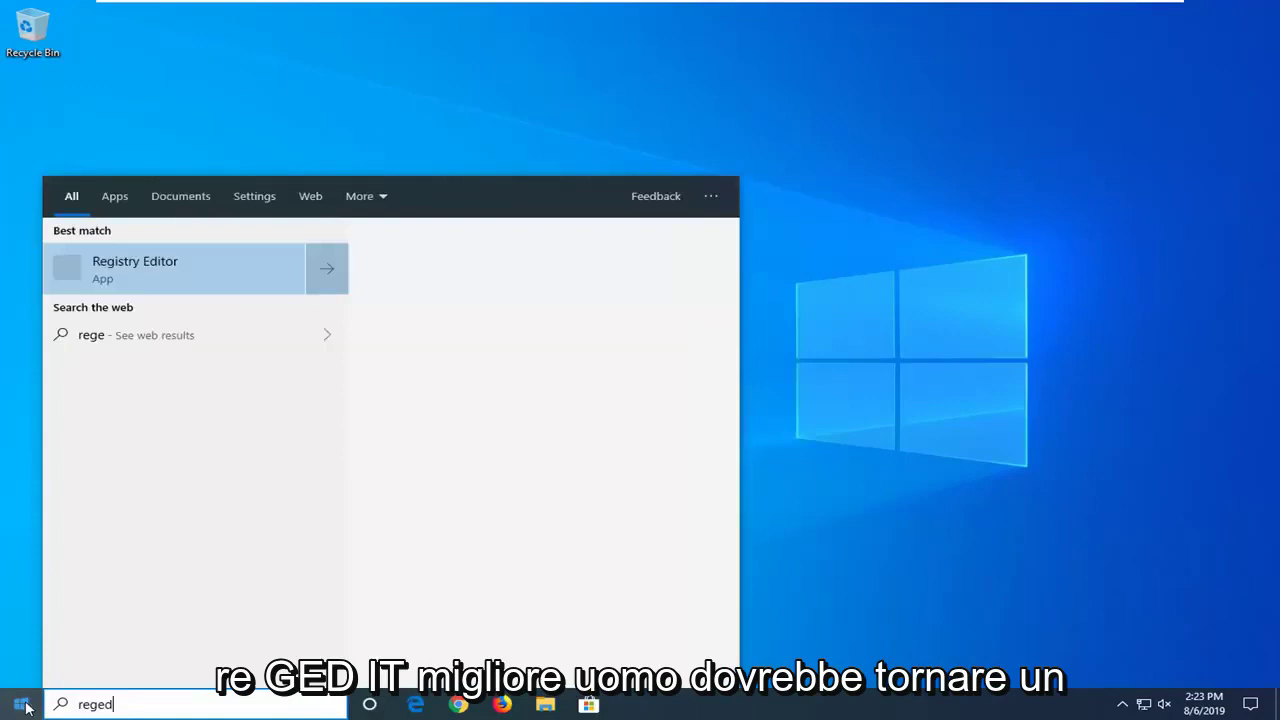
type("t")
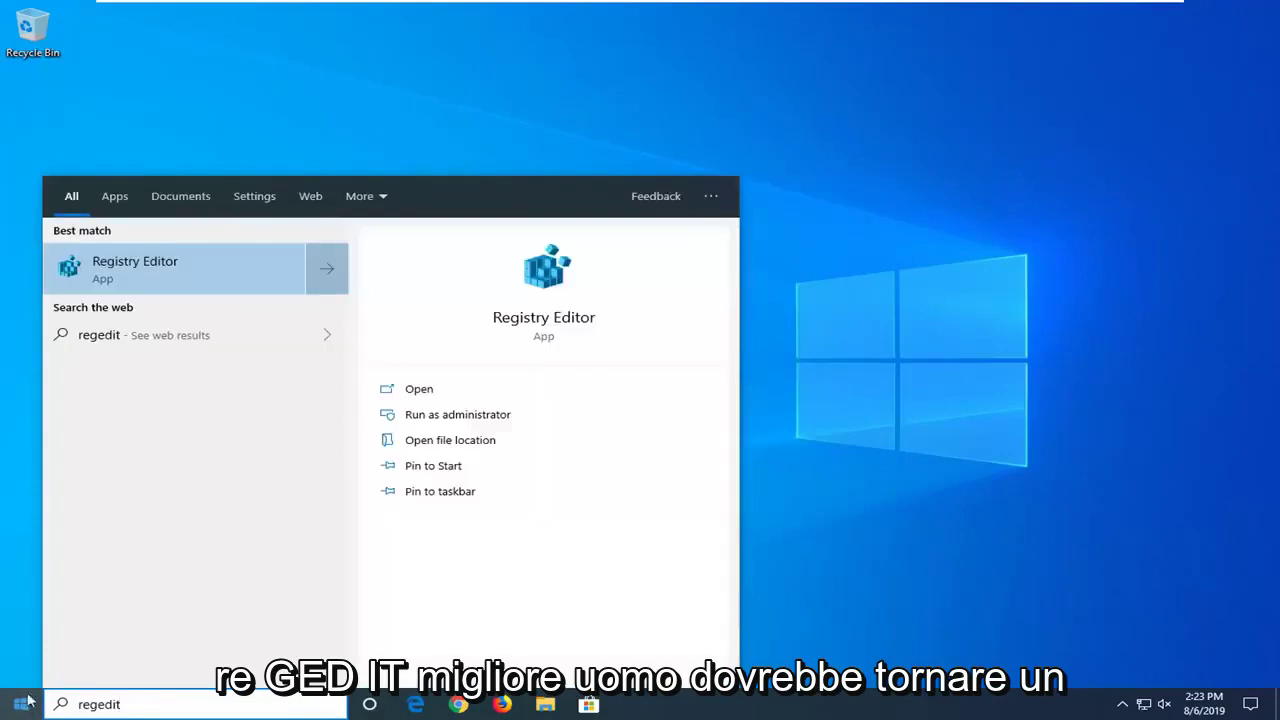
right_click(141, 277)
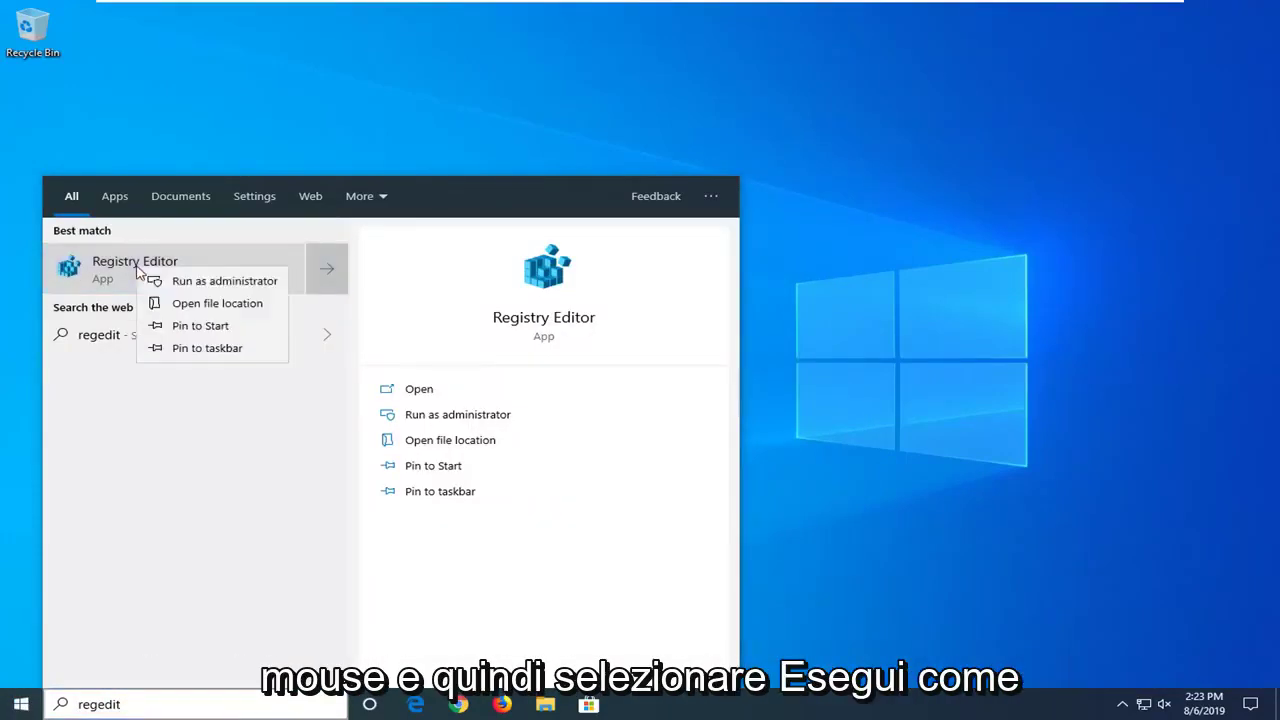
left_click(188, 283)
left_click(188, 285)
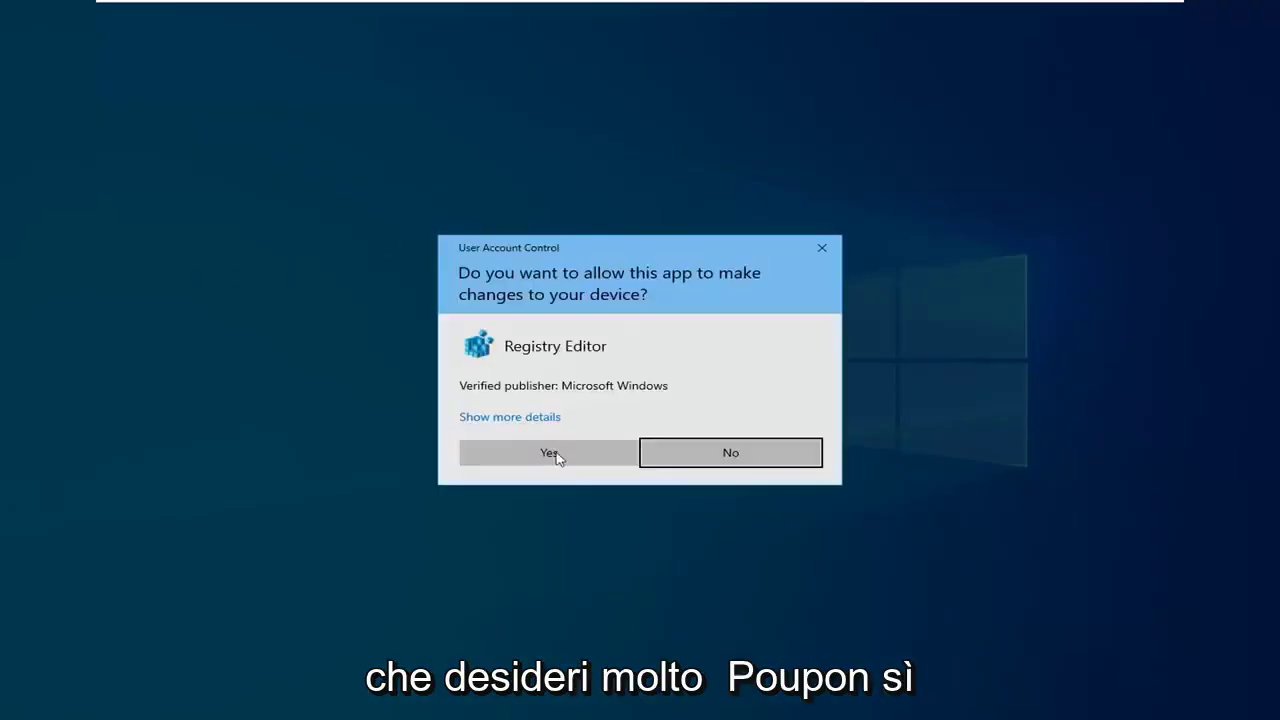
left_click(552, 455)
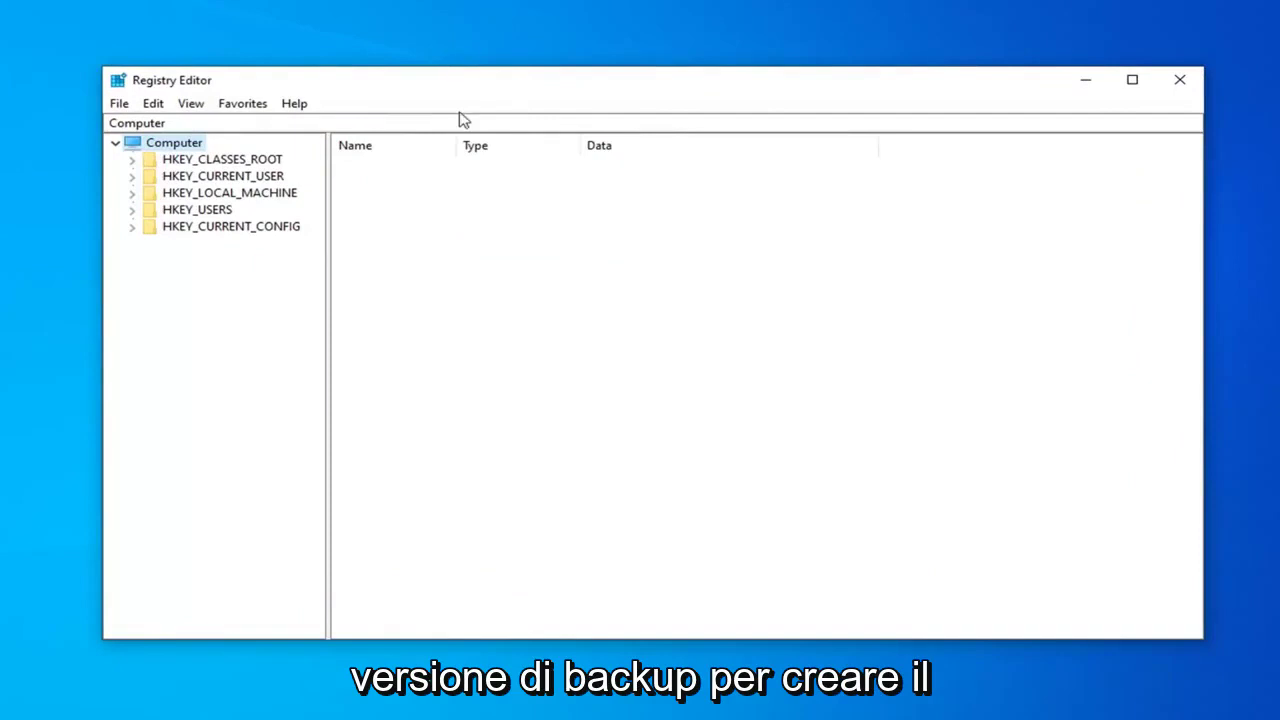
Bring up the File > Export registry dialog, then cancel without saving a backup.
left_click(119, 104)
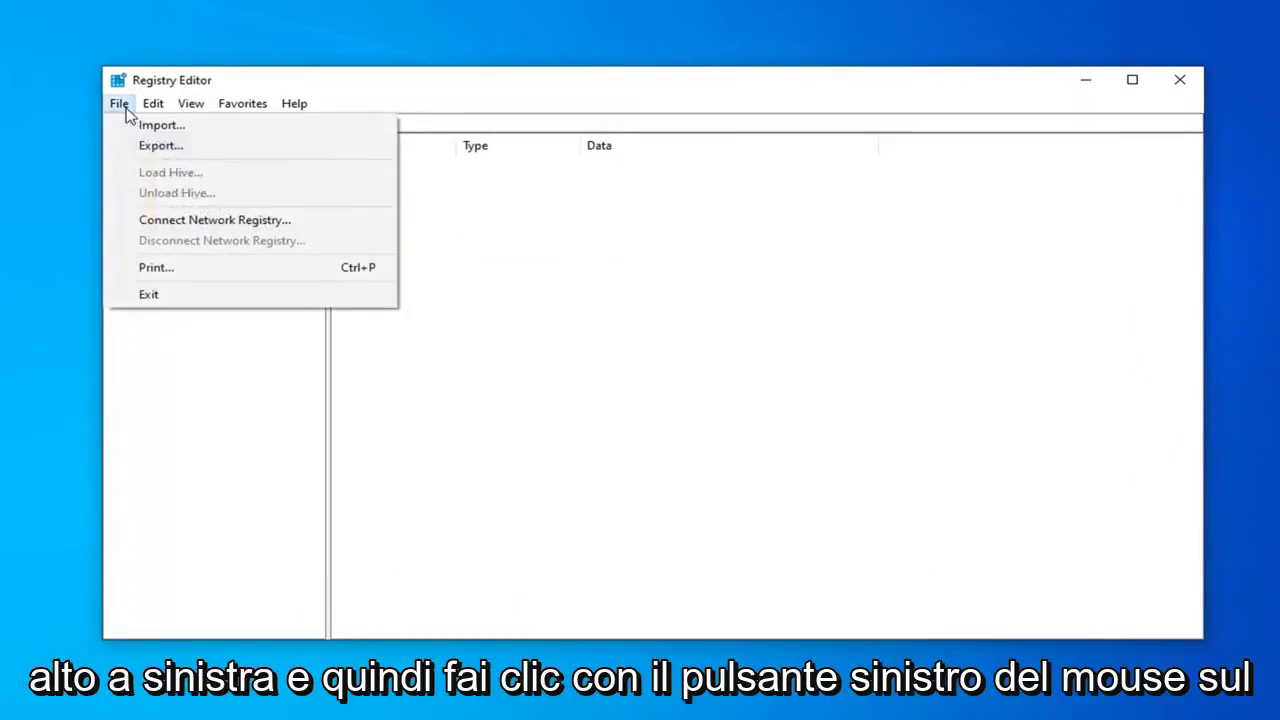
left_click(158, 147)
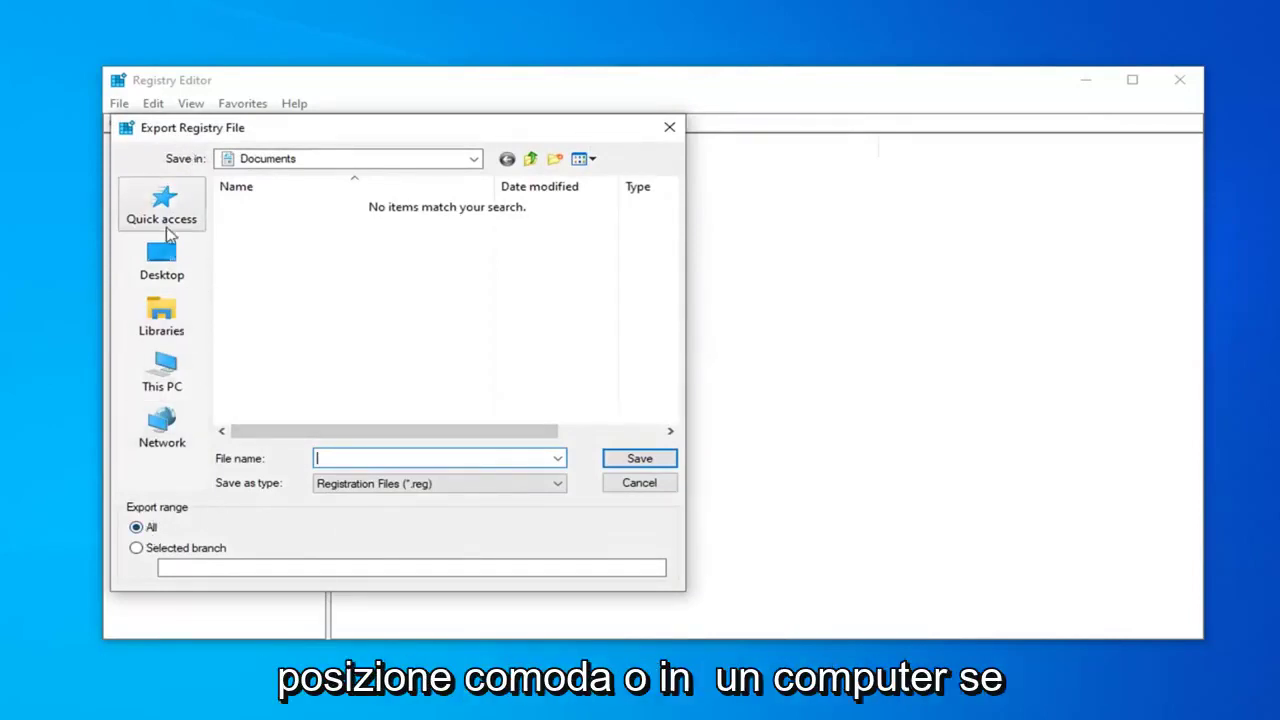
left_click(640, 483)
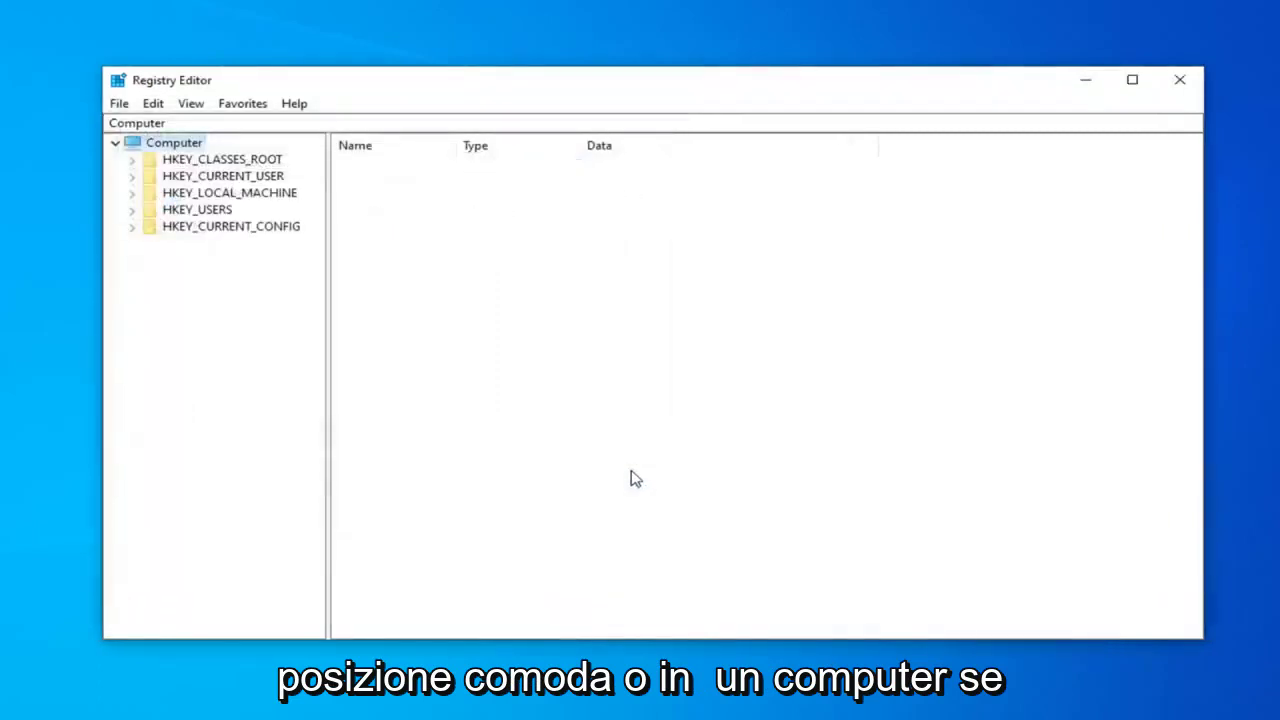
Bring up the Import Registry File dialog, browse to Desktop, and cancel without importing.
left_click(118, 104)
left_click(146, 125)
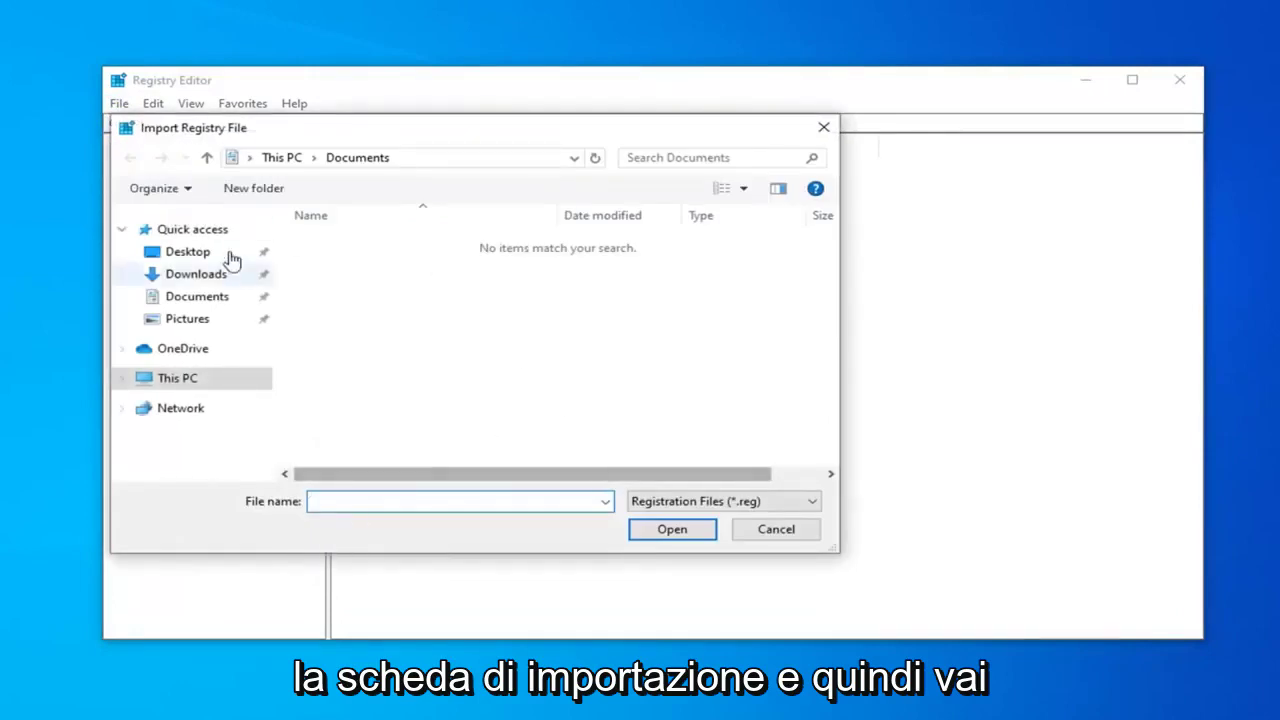
left_click(245, 255)
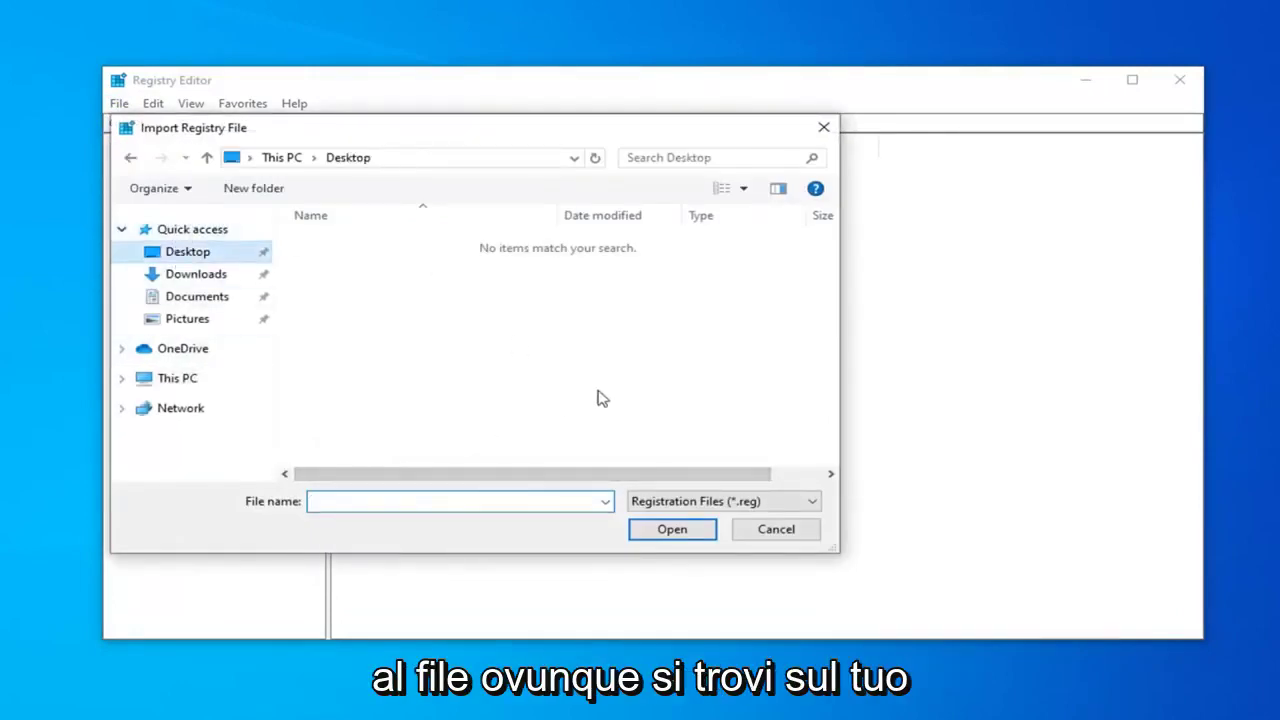
left_click(786, 532)
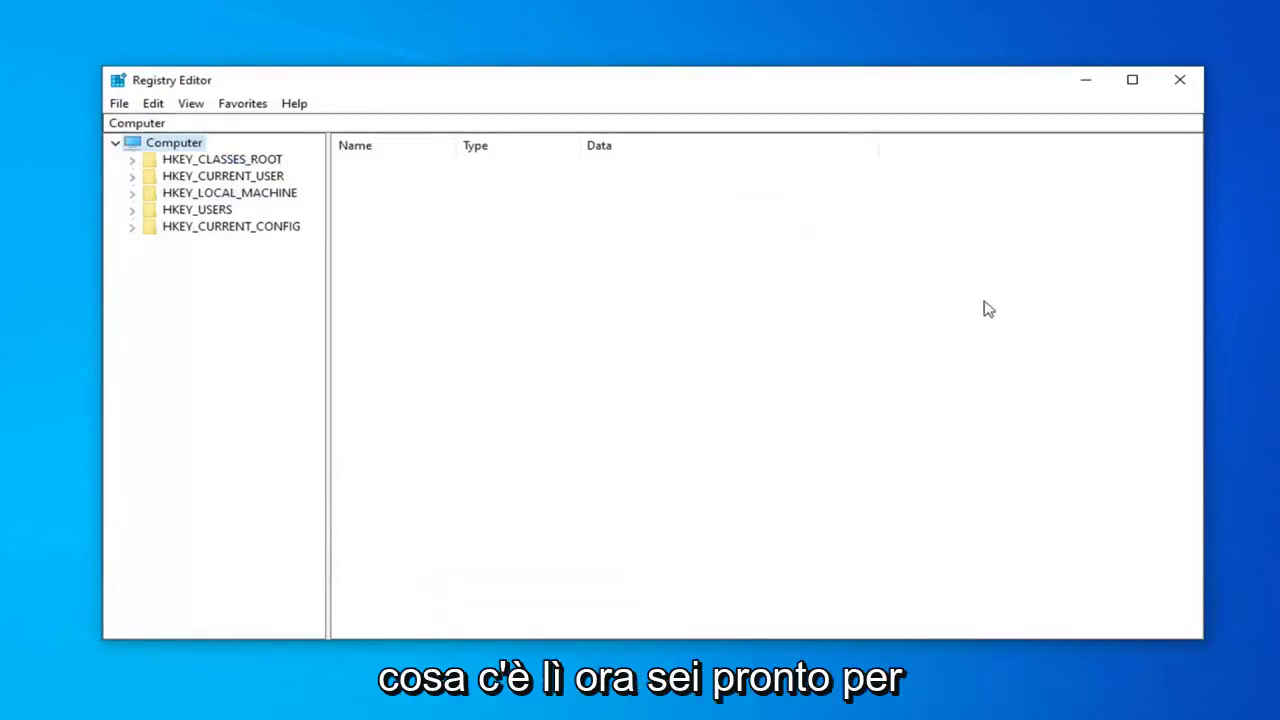
Navigate to HKLM\SOFTWARE\Policies\Microsoft\WindowsStore and widen the Name column.
left_click(243, 194)
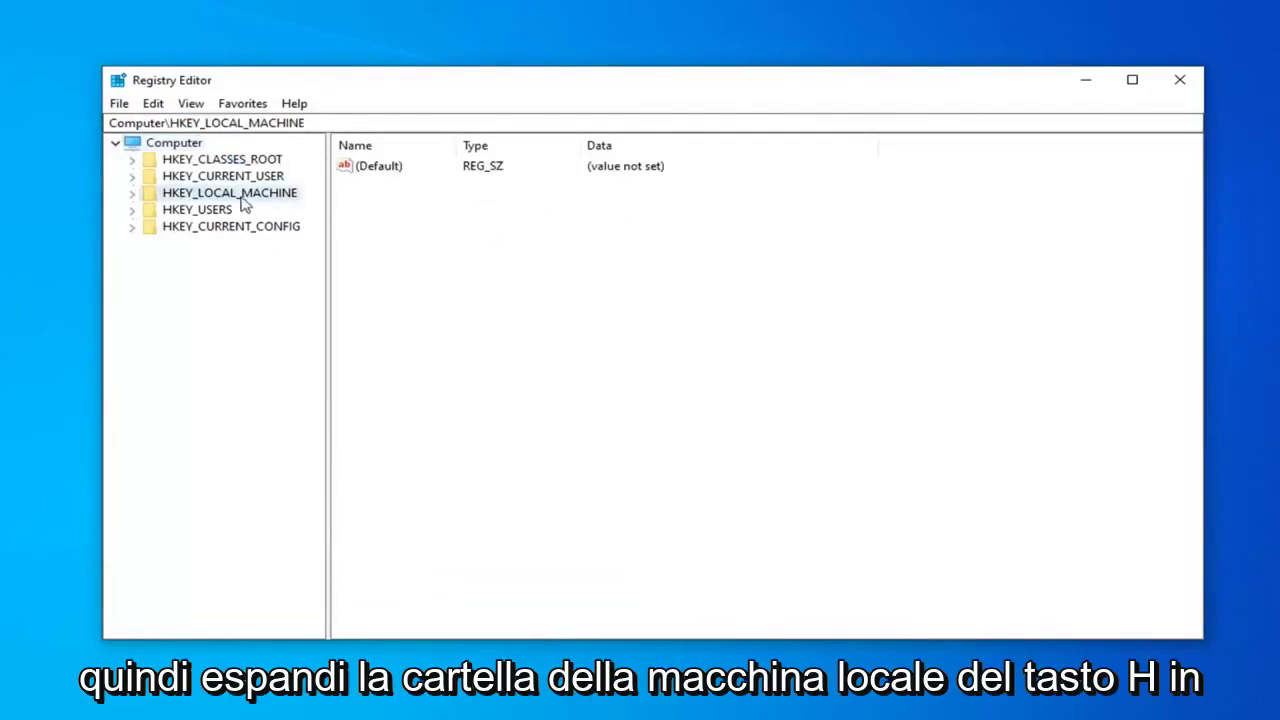
left_click(132, 193)
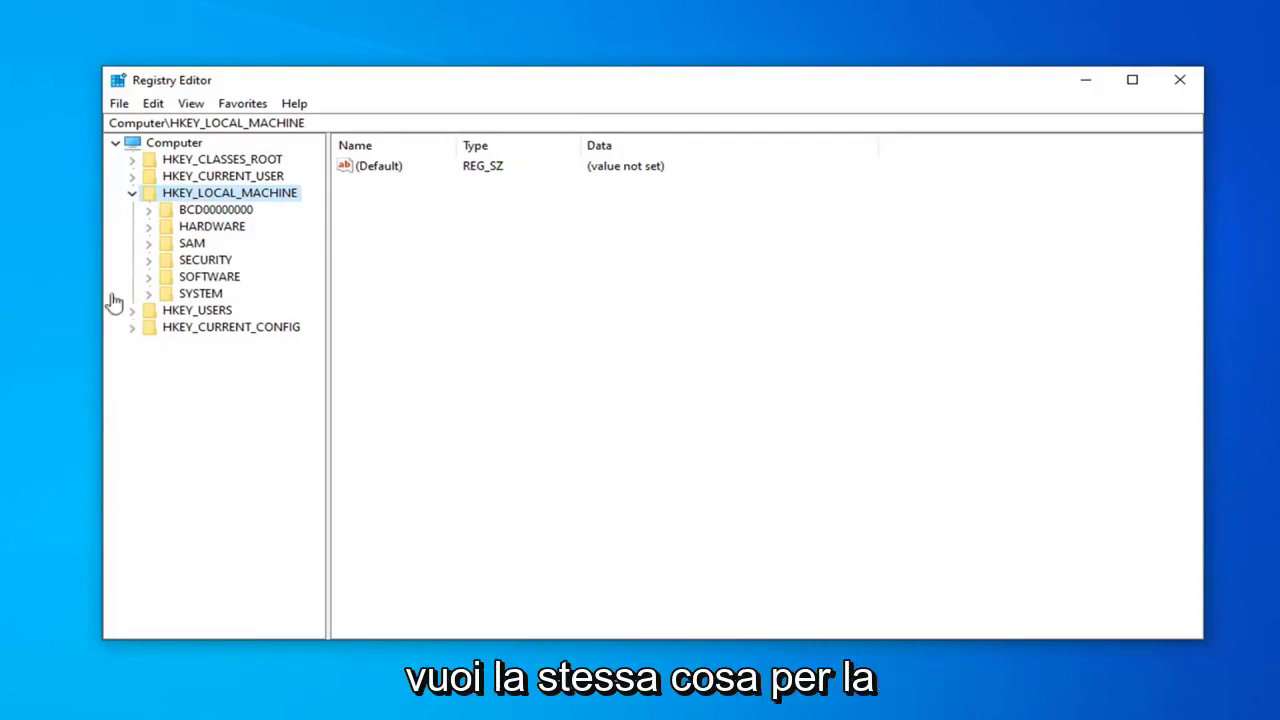
left_click(148, 277)
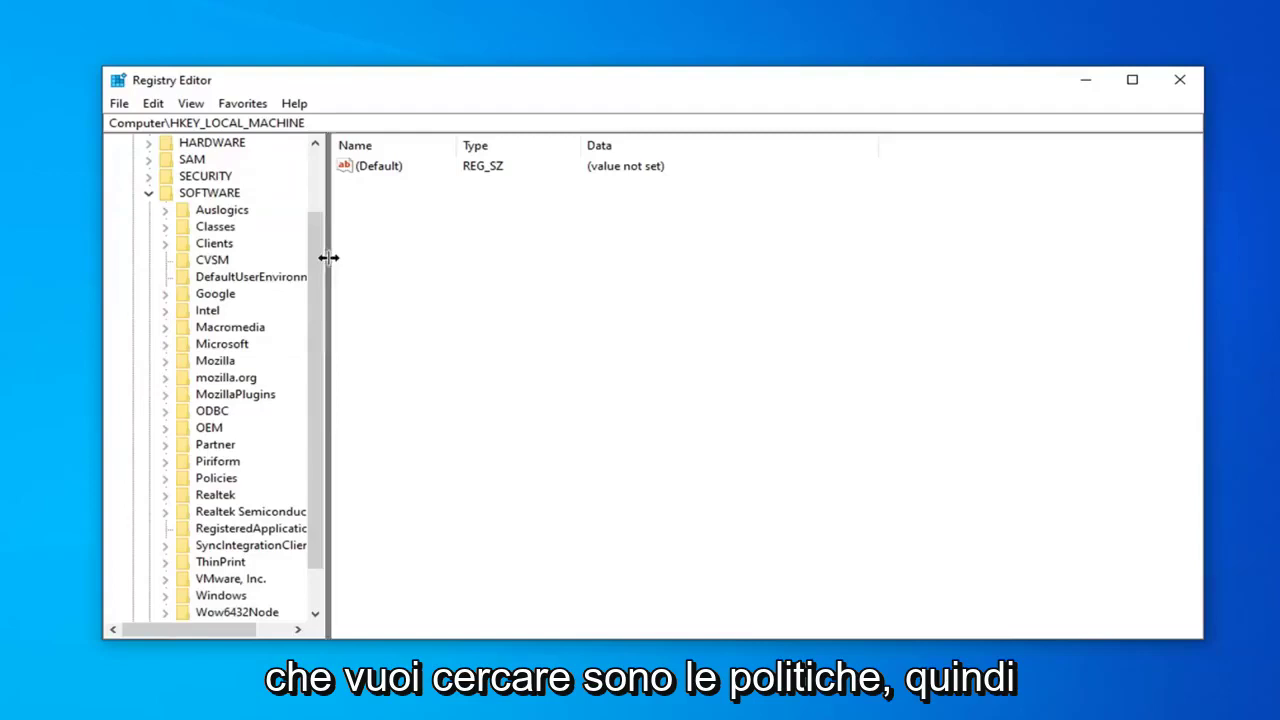
left_click_drag(328, 257, 443, 257)
left_click(218, 480)
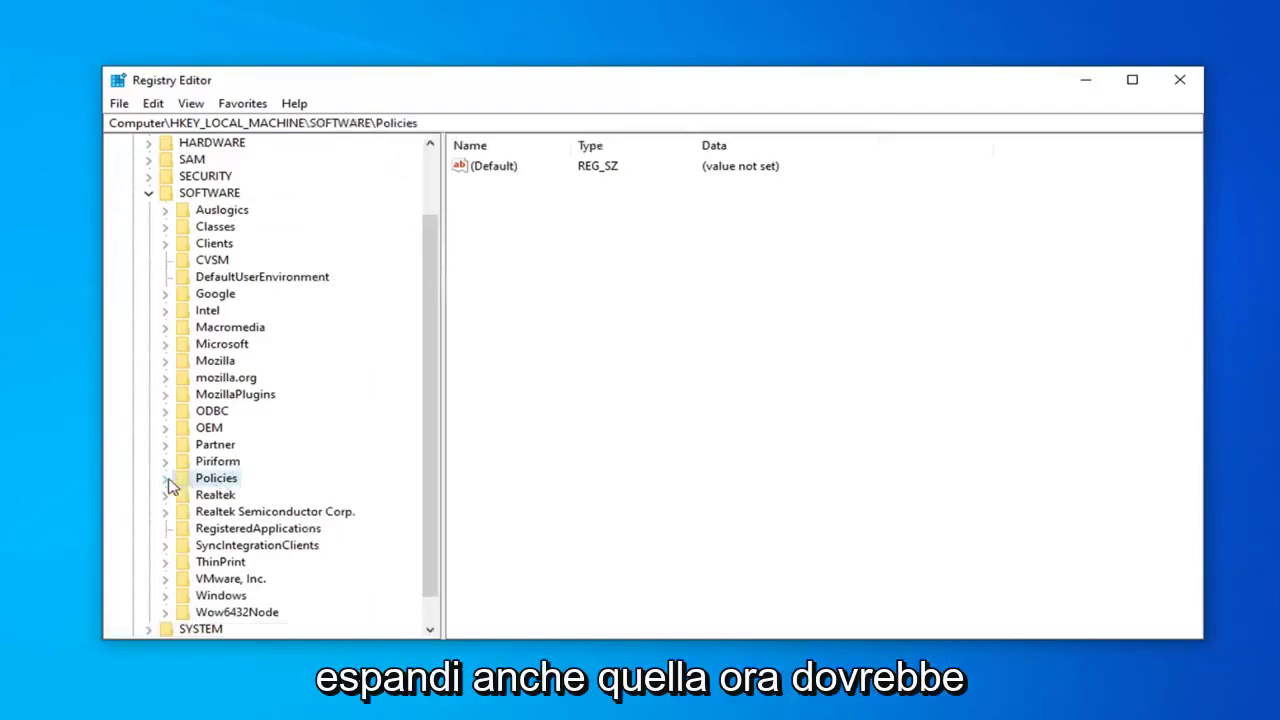
left_click(166, 479)
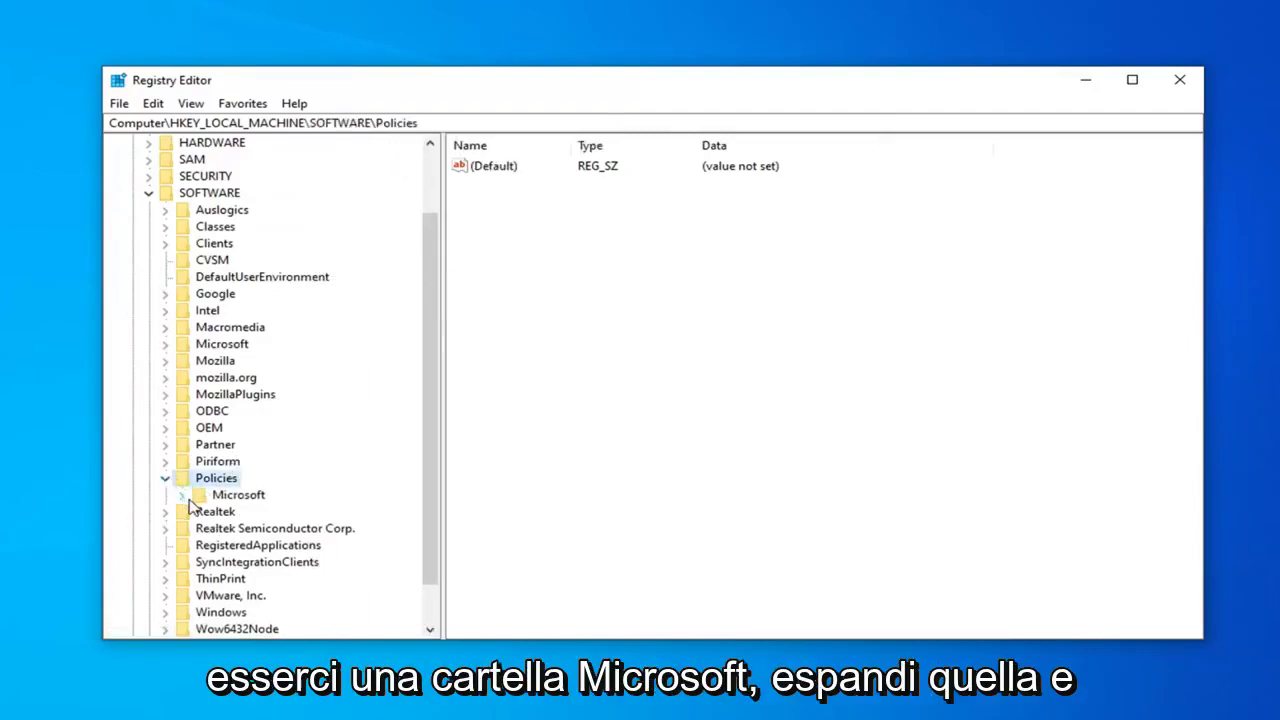
left_click(183, 496)
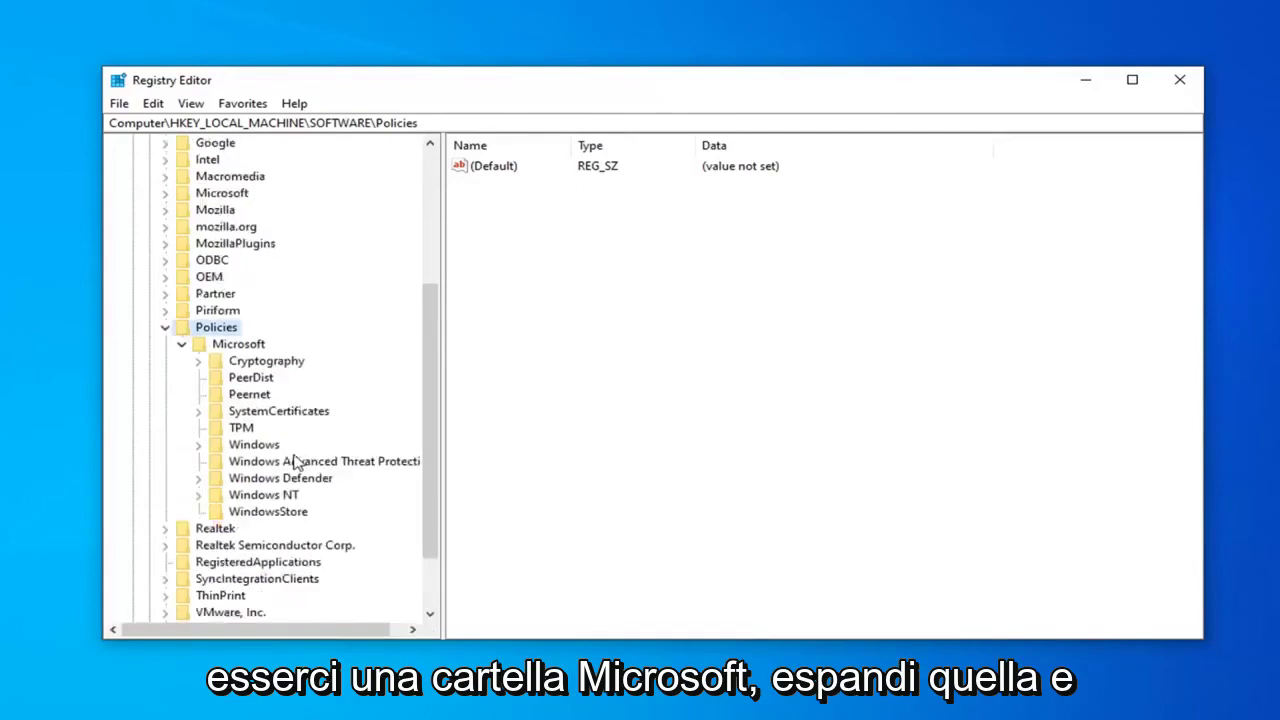
scroll(300, 460, "down", 3)
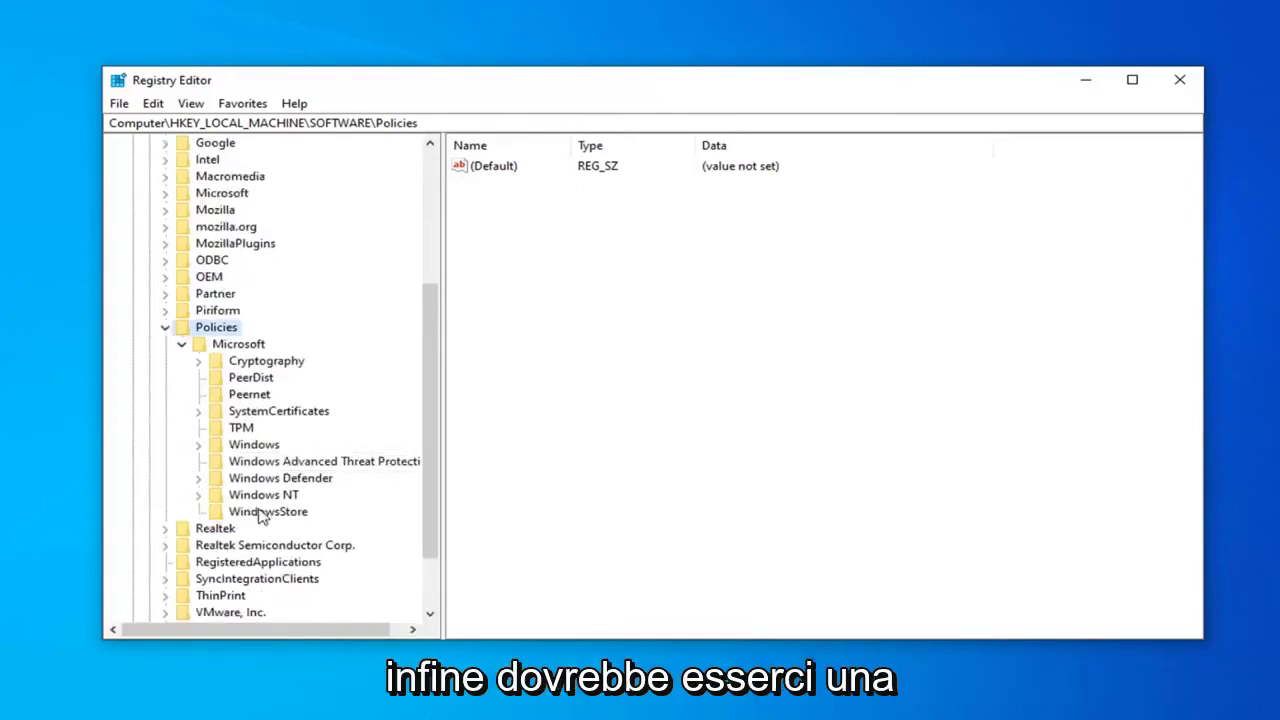
left_click(260, 514)
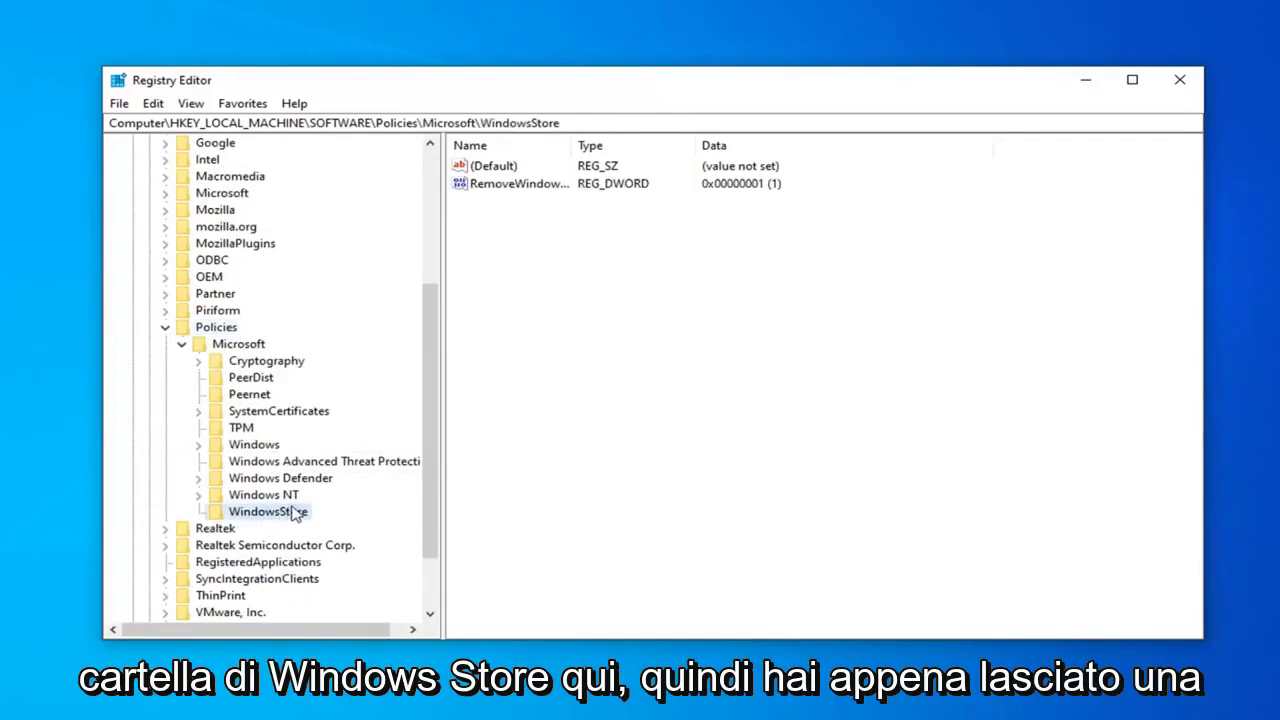
left_click_drag(573, 145, 657, 145)
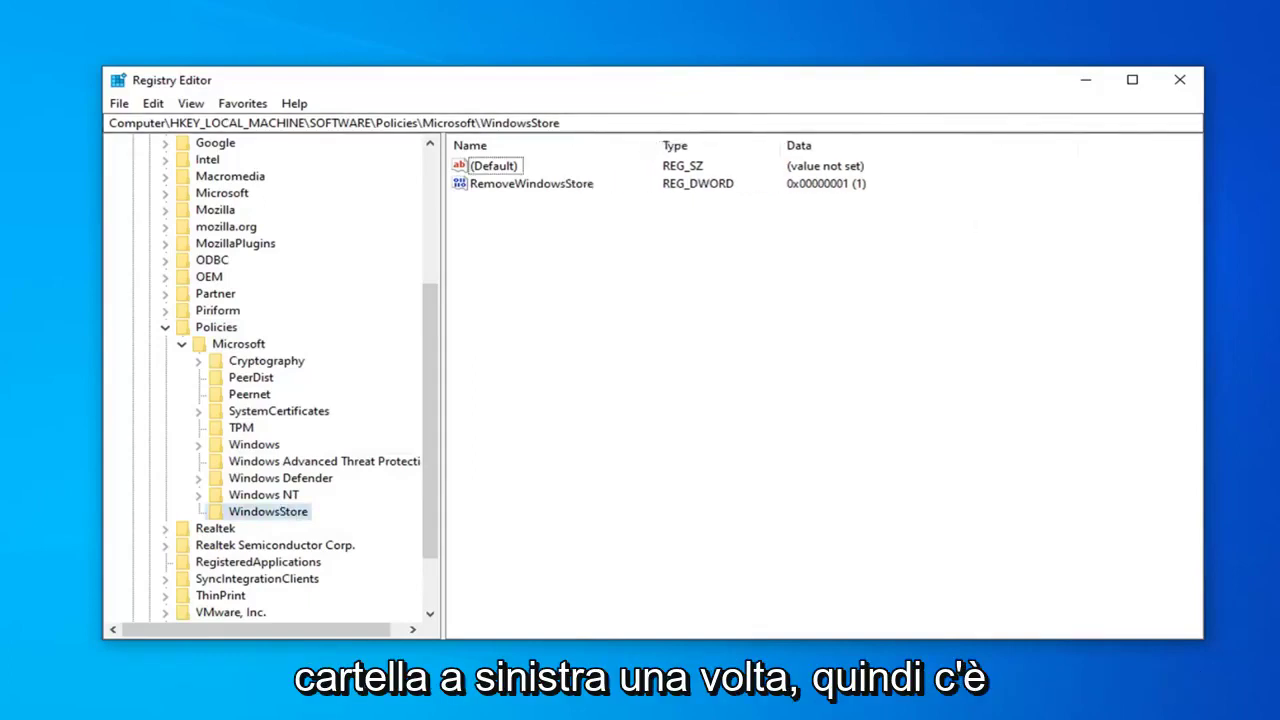
Delete the existing RemoveWindowsStore value and confirm the deletion.
left_click(516, 190)
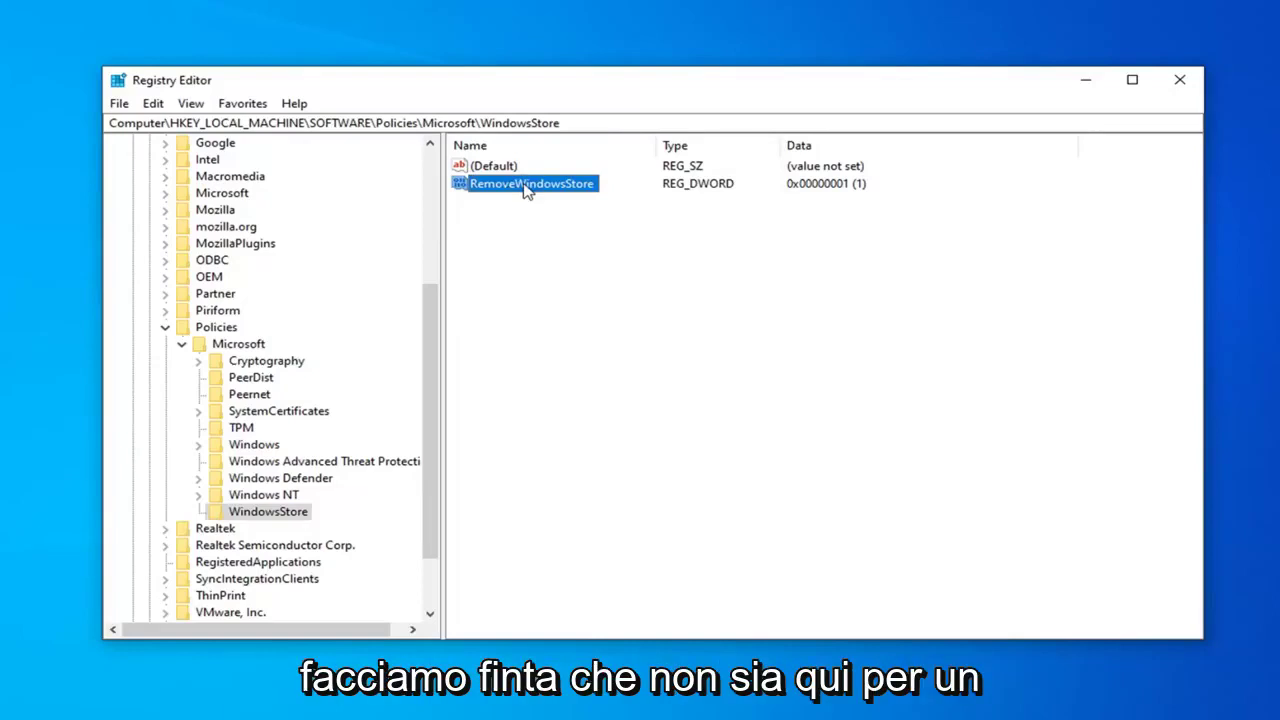
key("Delete")
left_click(815, 352)
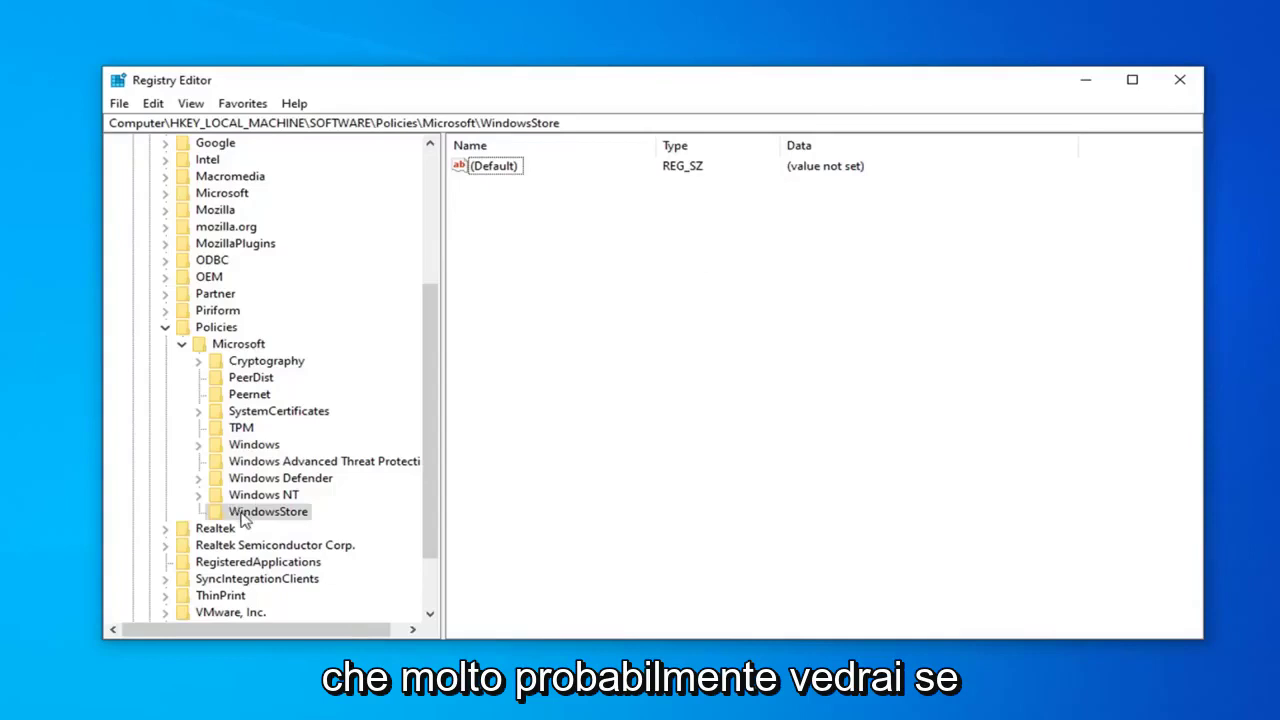
Add a new DWORD (32-bit) value named RemoveWindowsStore to the WindowsStore key.
right_click(512, 226)
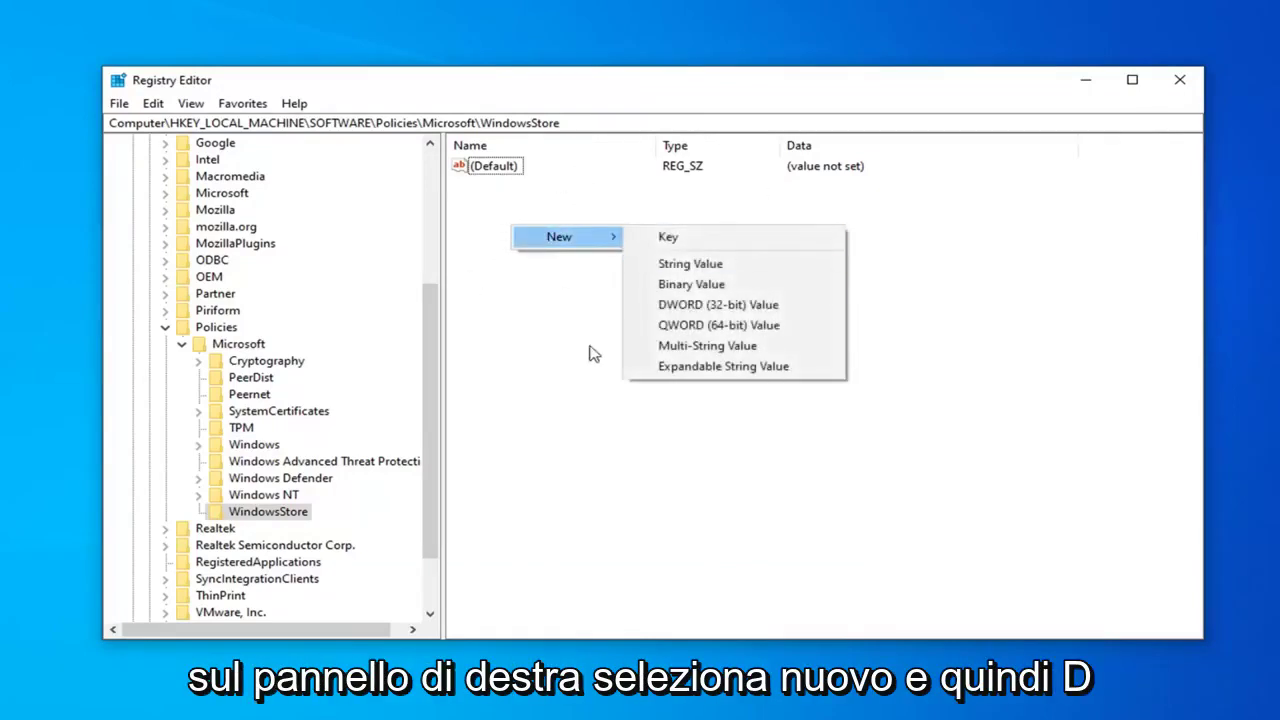
mouse_move(565, 237)
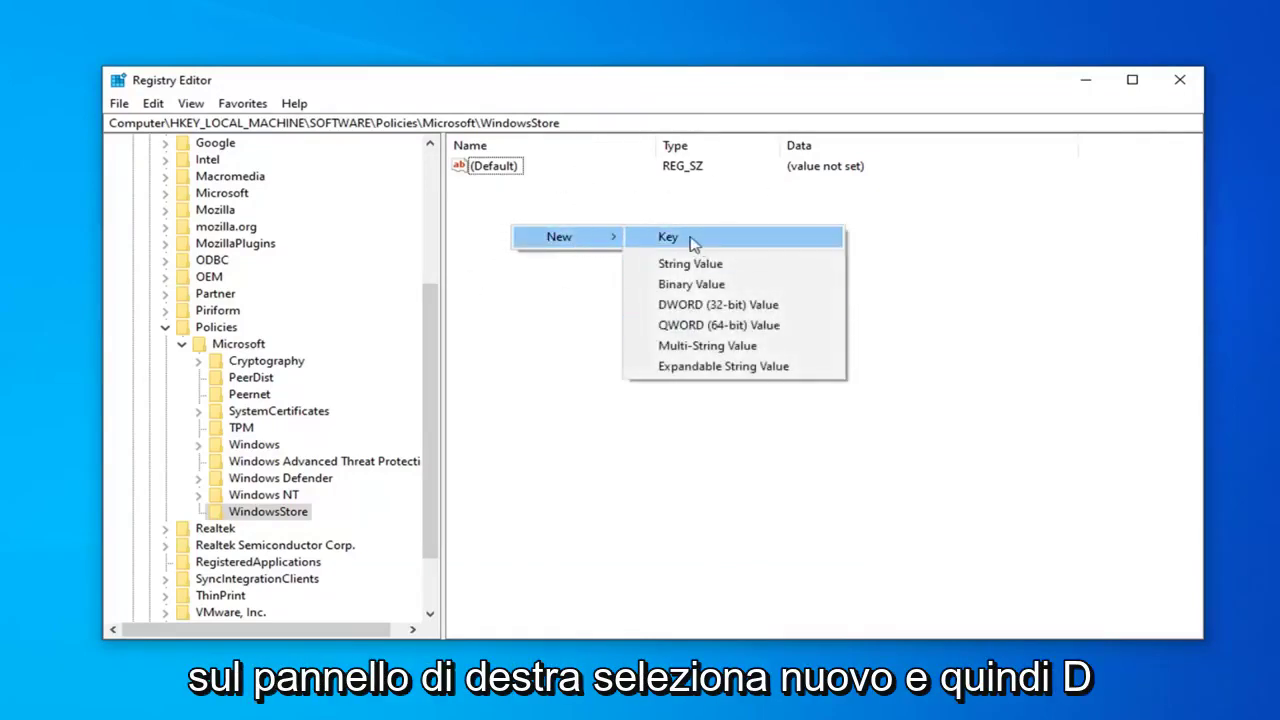
left_click(691, 310)
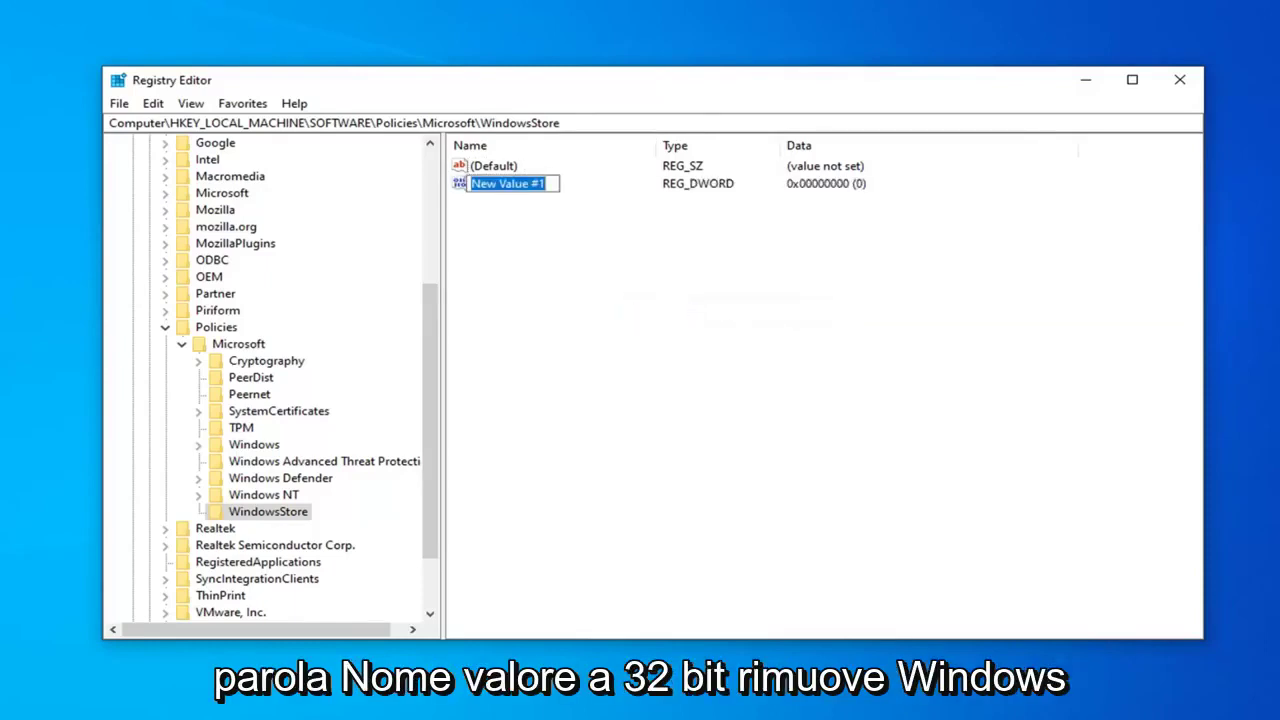
type("RemoveWi")
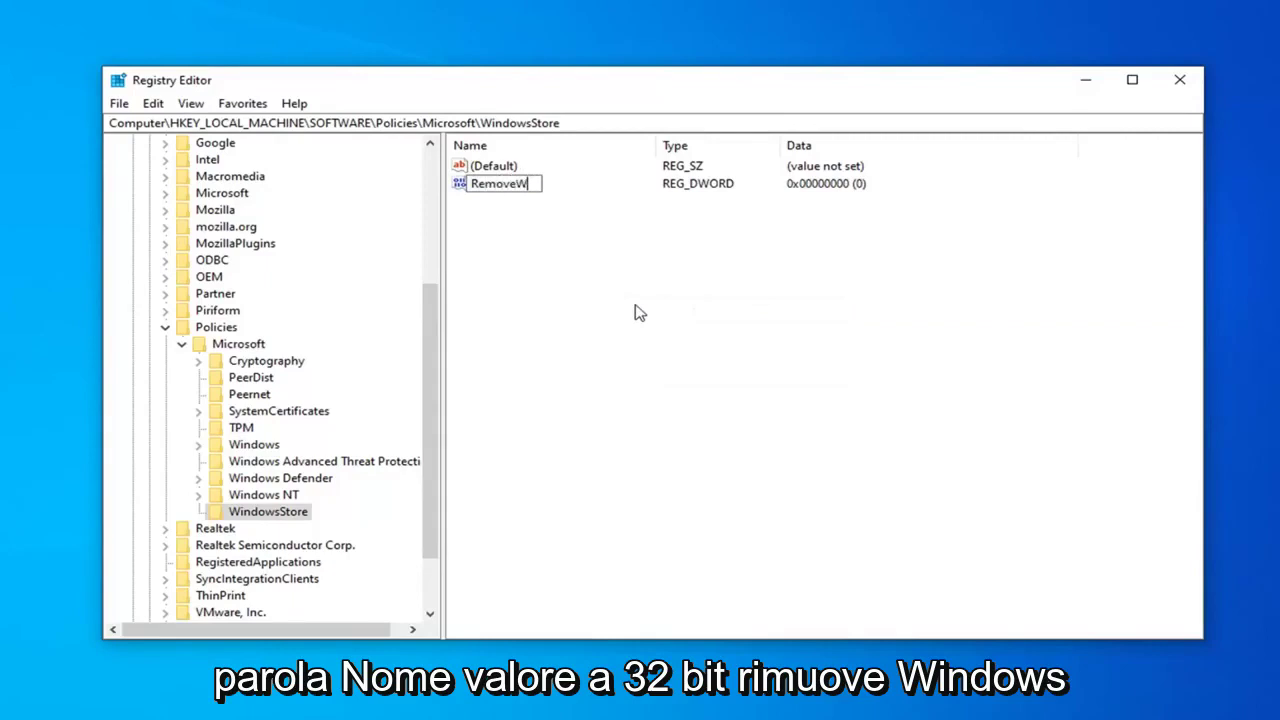
type("ndowsStore")
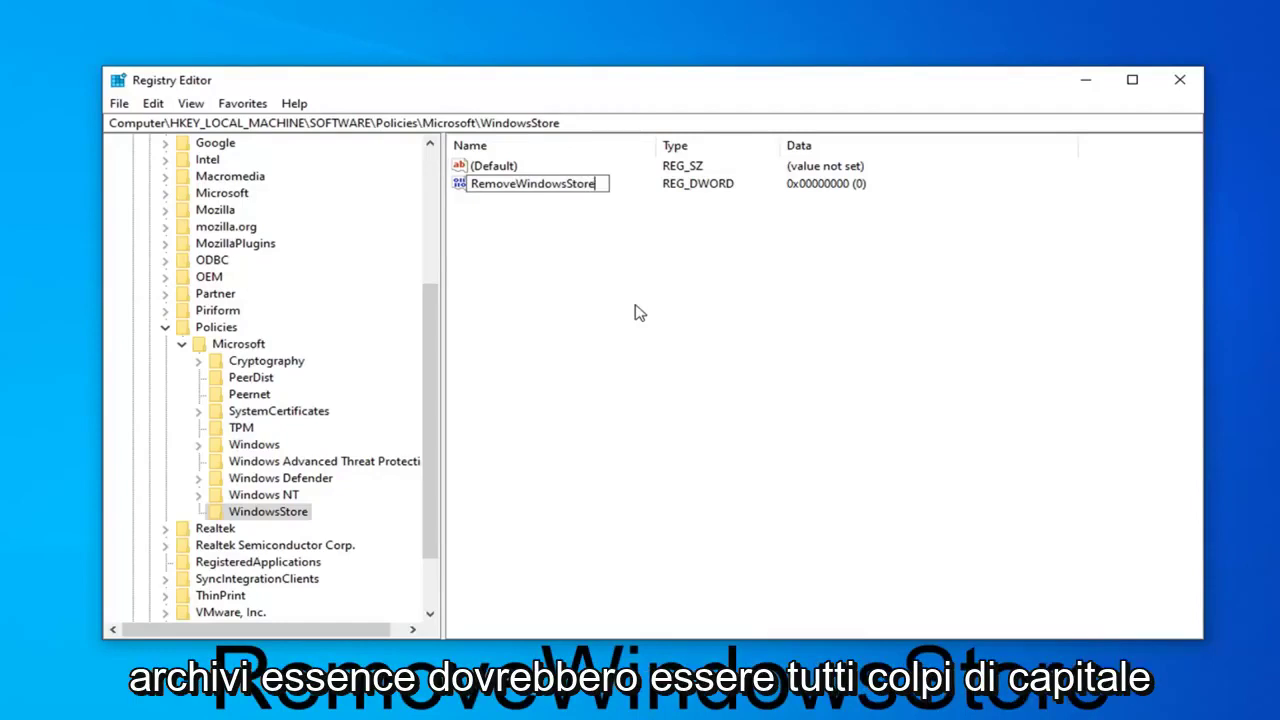
key("Return")
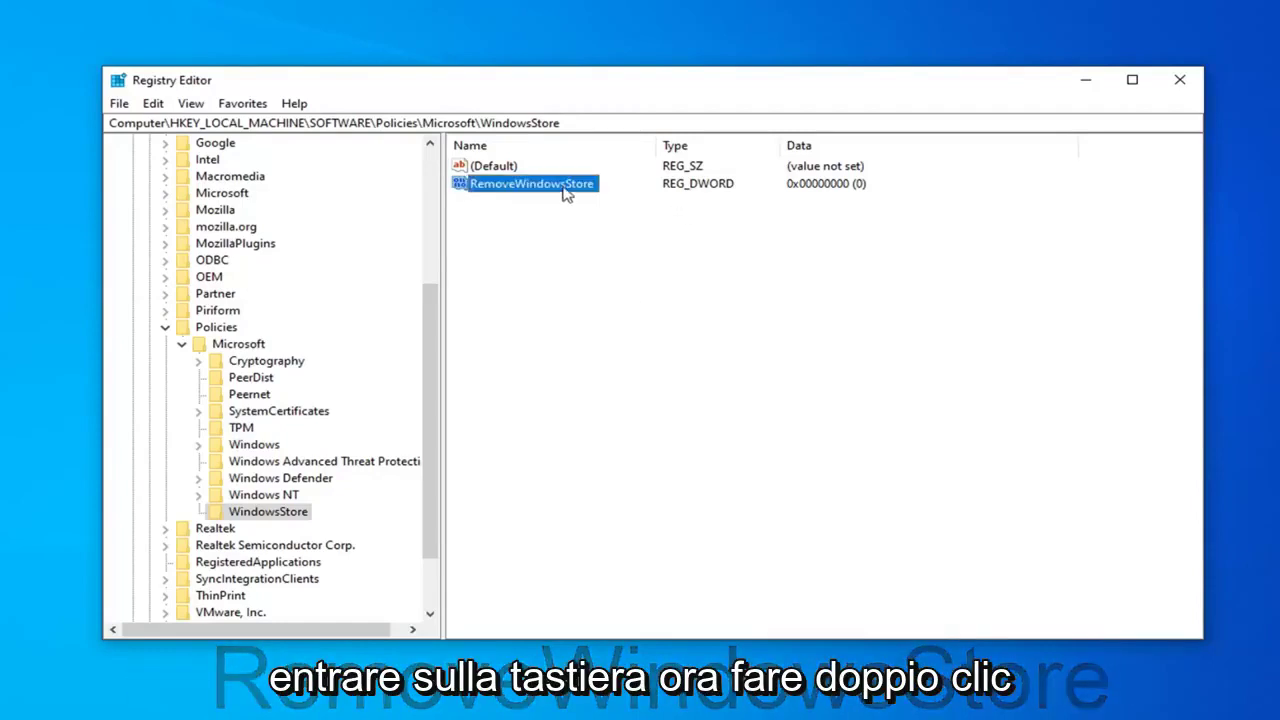
Change RemoveWindowsStore's value data to 1 in hexadecimal.
double_click(563, 186)
left_click_drag(380, 181, 720, 198)
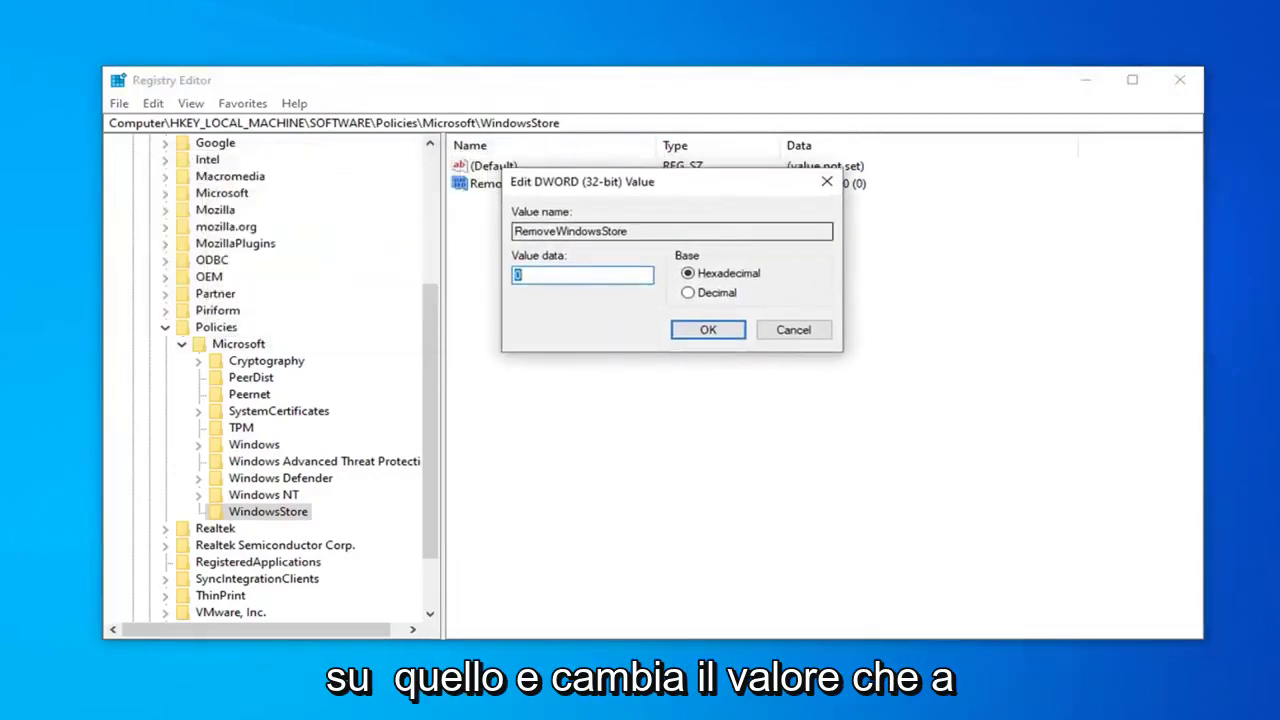
type("1")
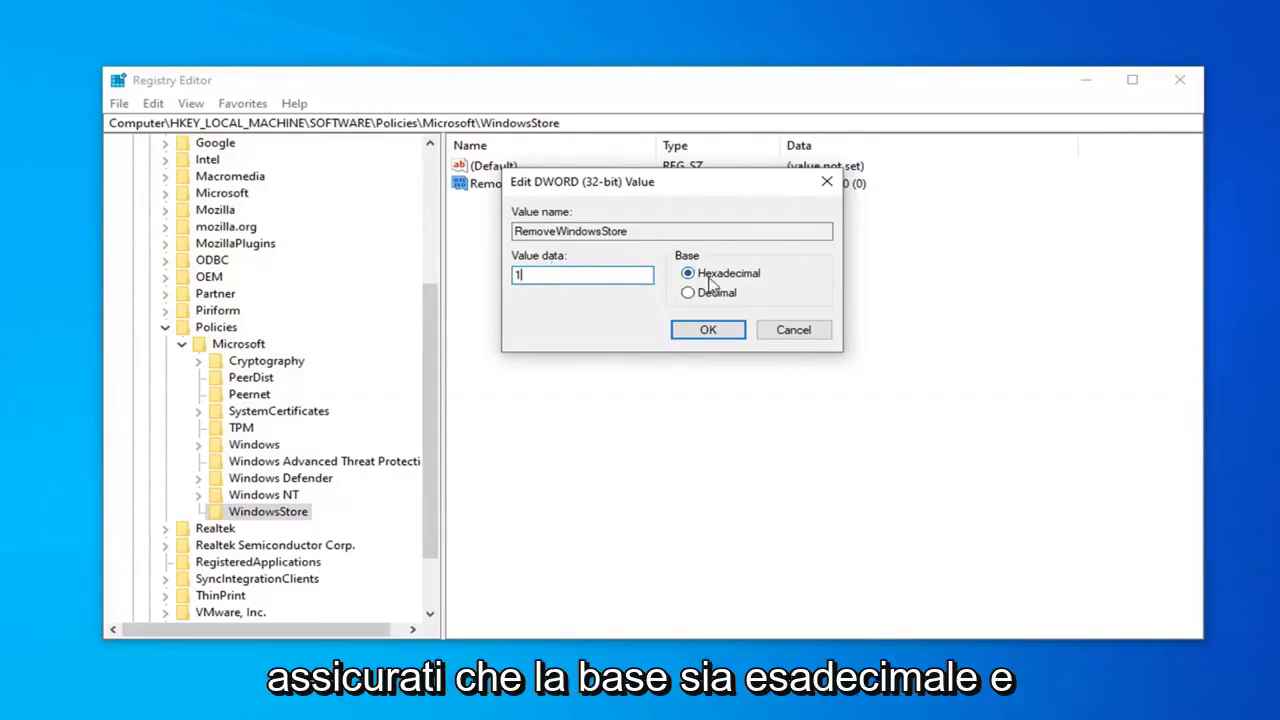
left_click(712, 332)
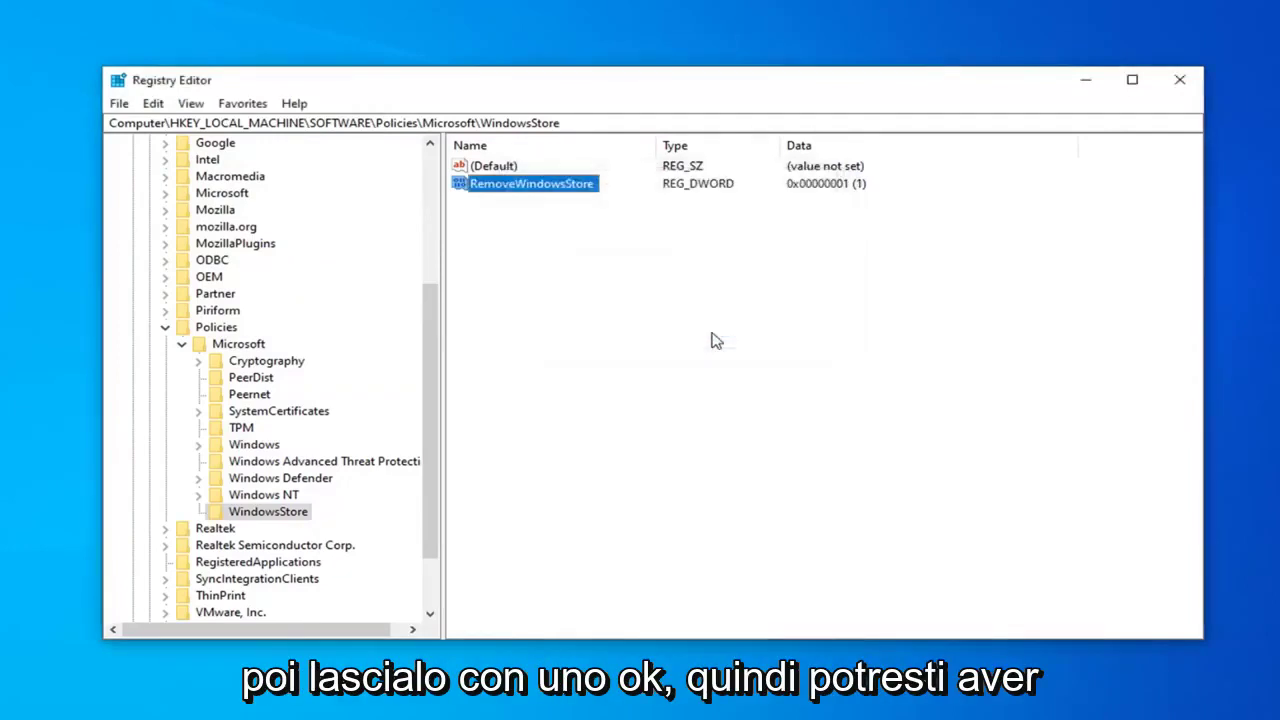
left_click(586, 314)
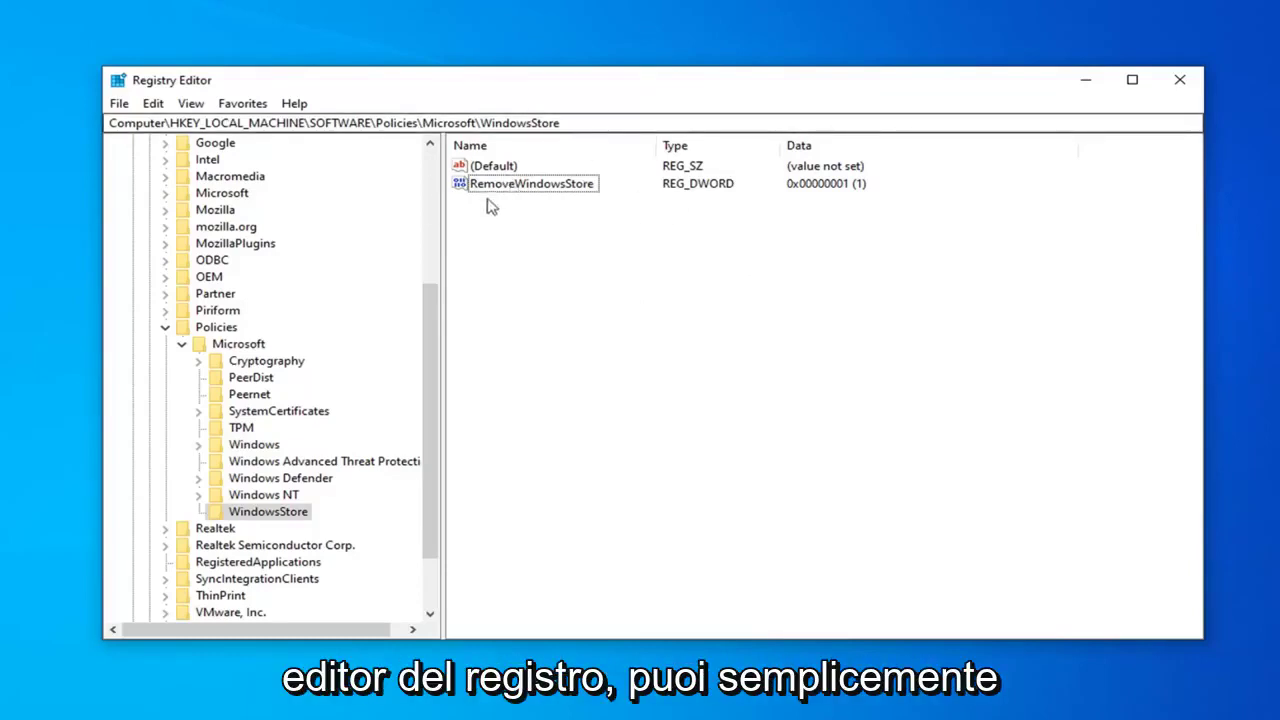
Change the RemoveWindowsStore DWORD's value data from 1 to 0.
left_click(519, 188)
double_click(519, 188)
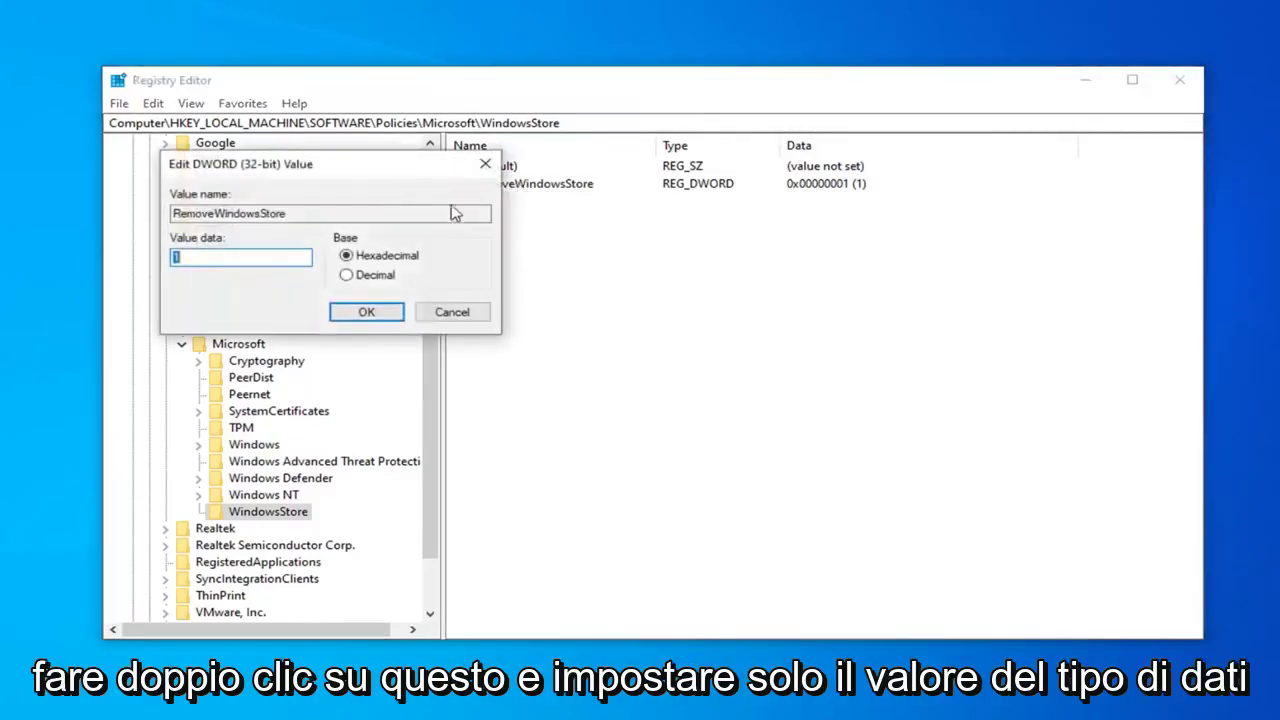
type("0")
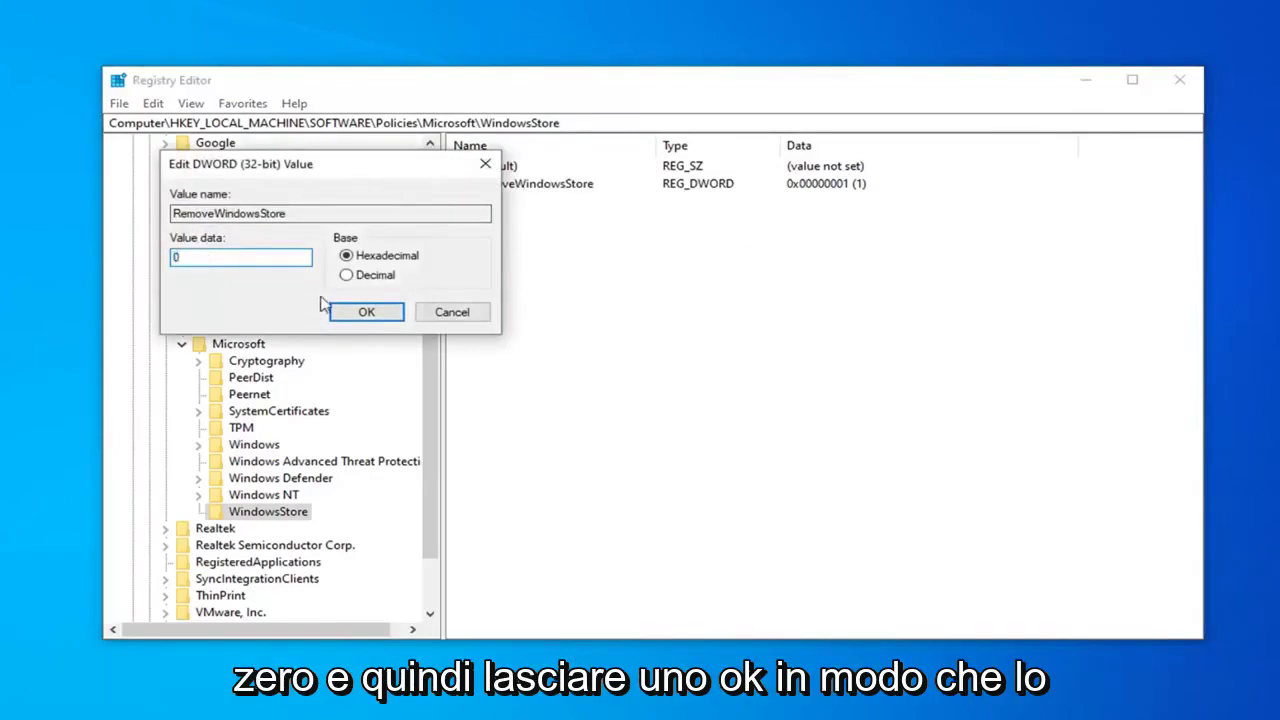
left_click(366, 312)
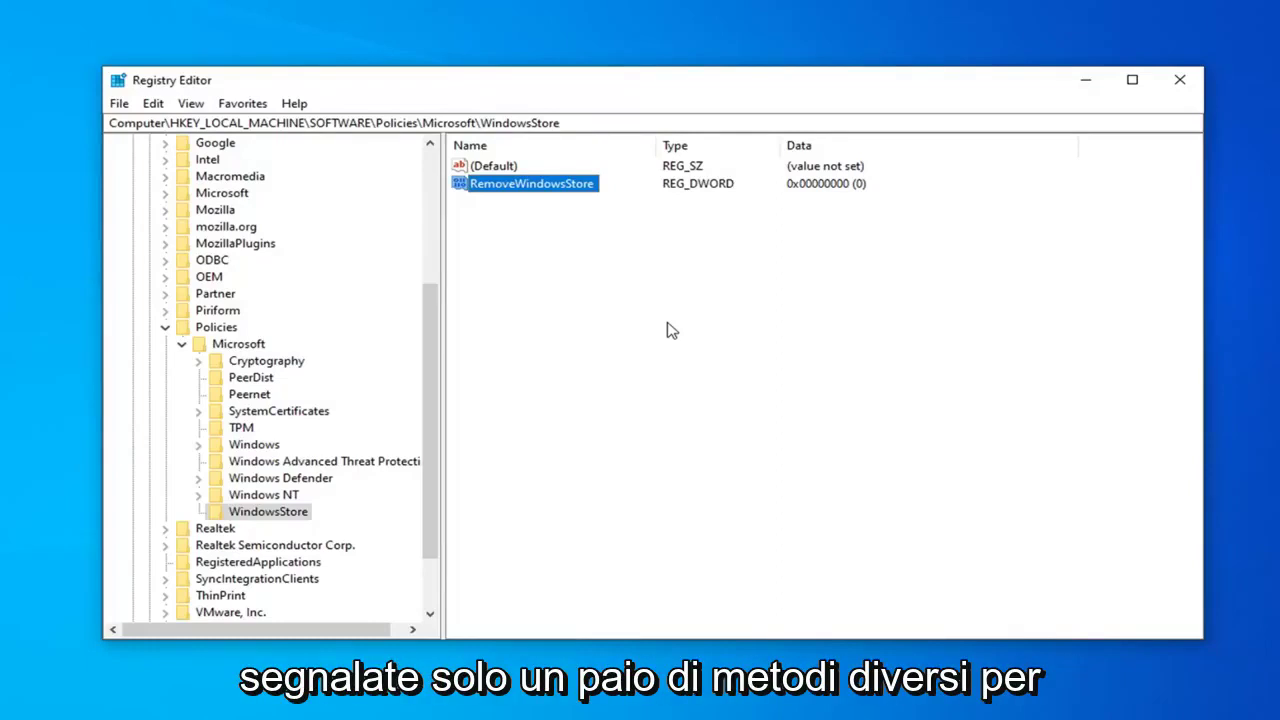
Close Registry Editor to return to the Windows desktop.
left_click(577, 300)
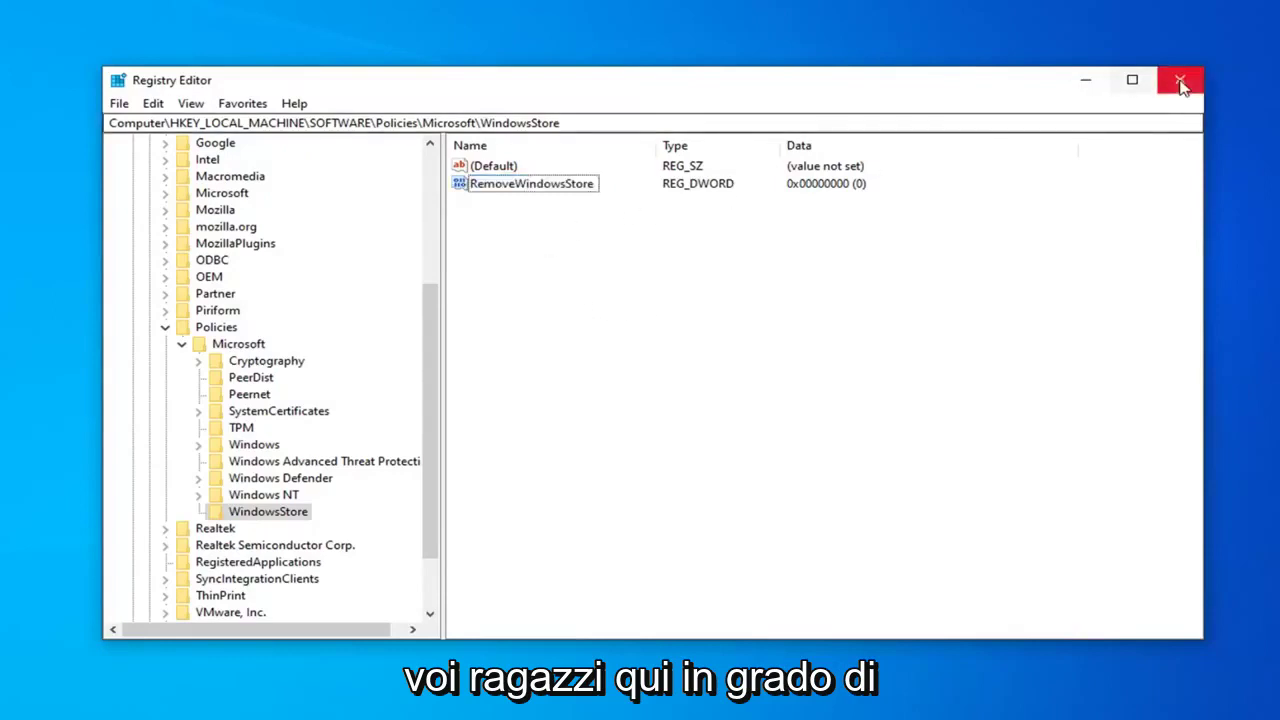